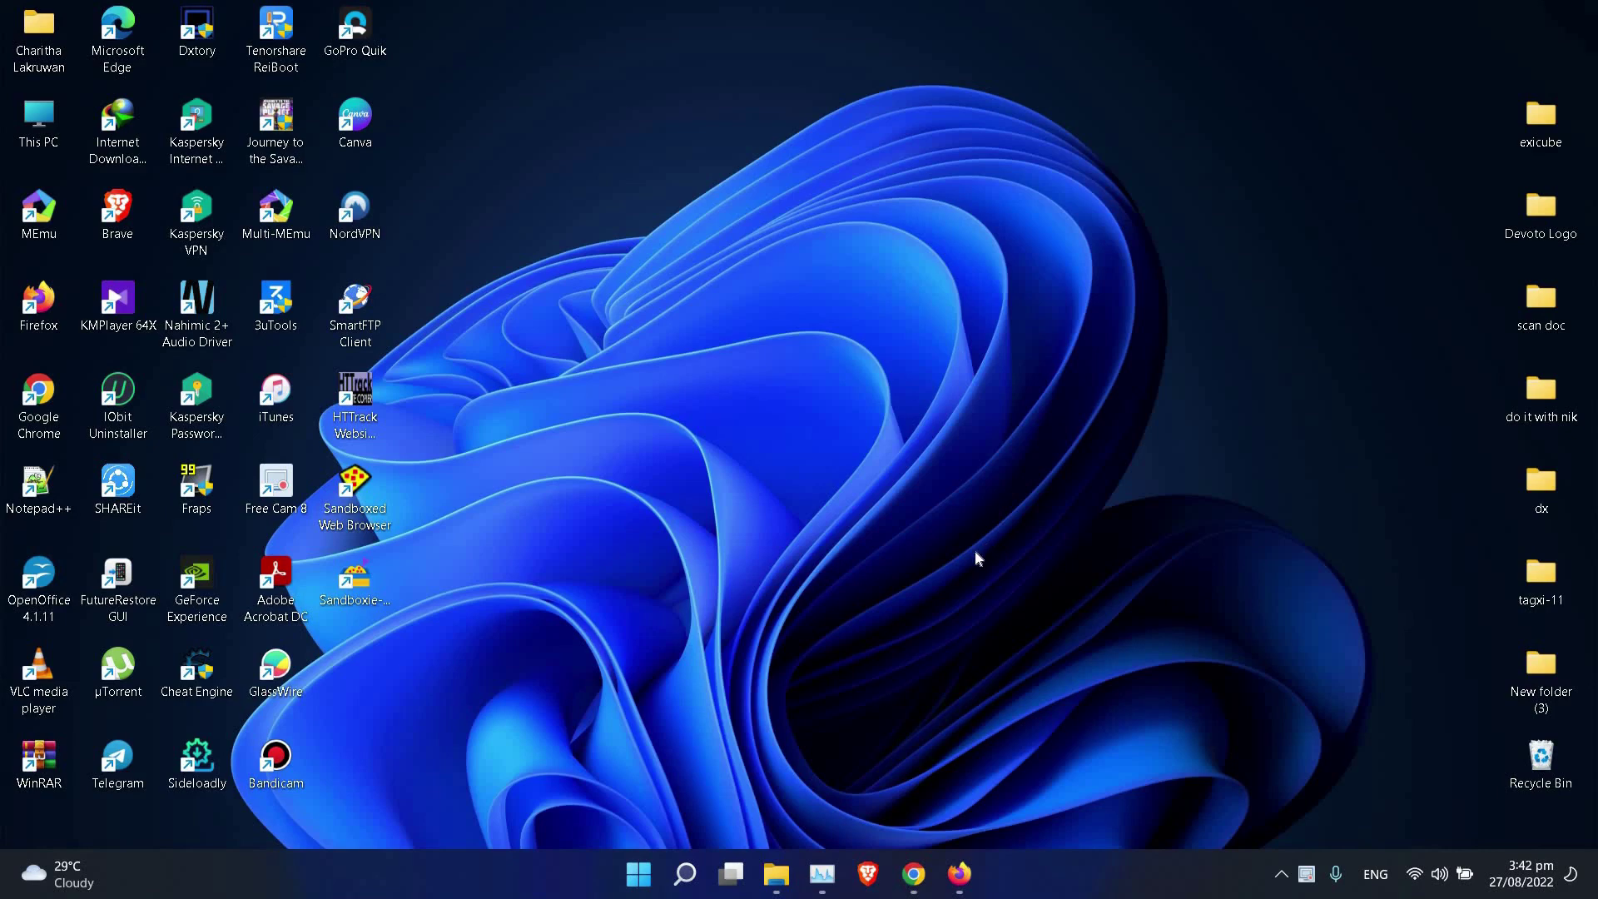
- Cycle through the This PC, Task Manager, Chrome and Firefox windows, returning to Chrome's New Tab page
left_click(797, 876)
left_click(823, 874)
left_click(914, 874)
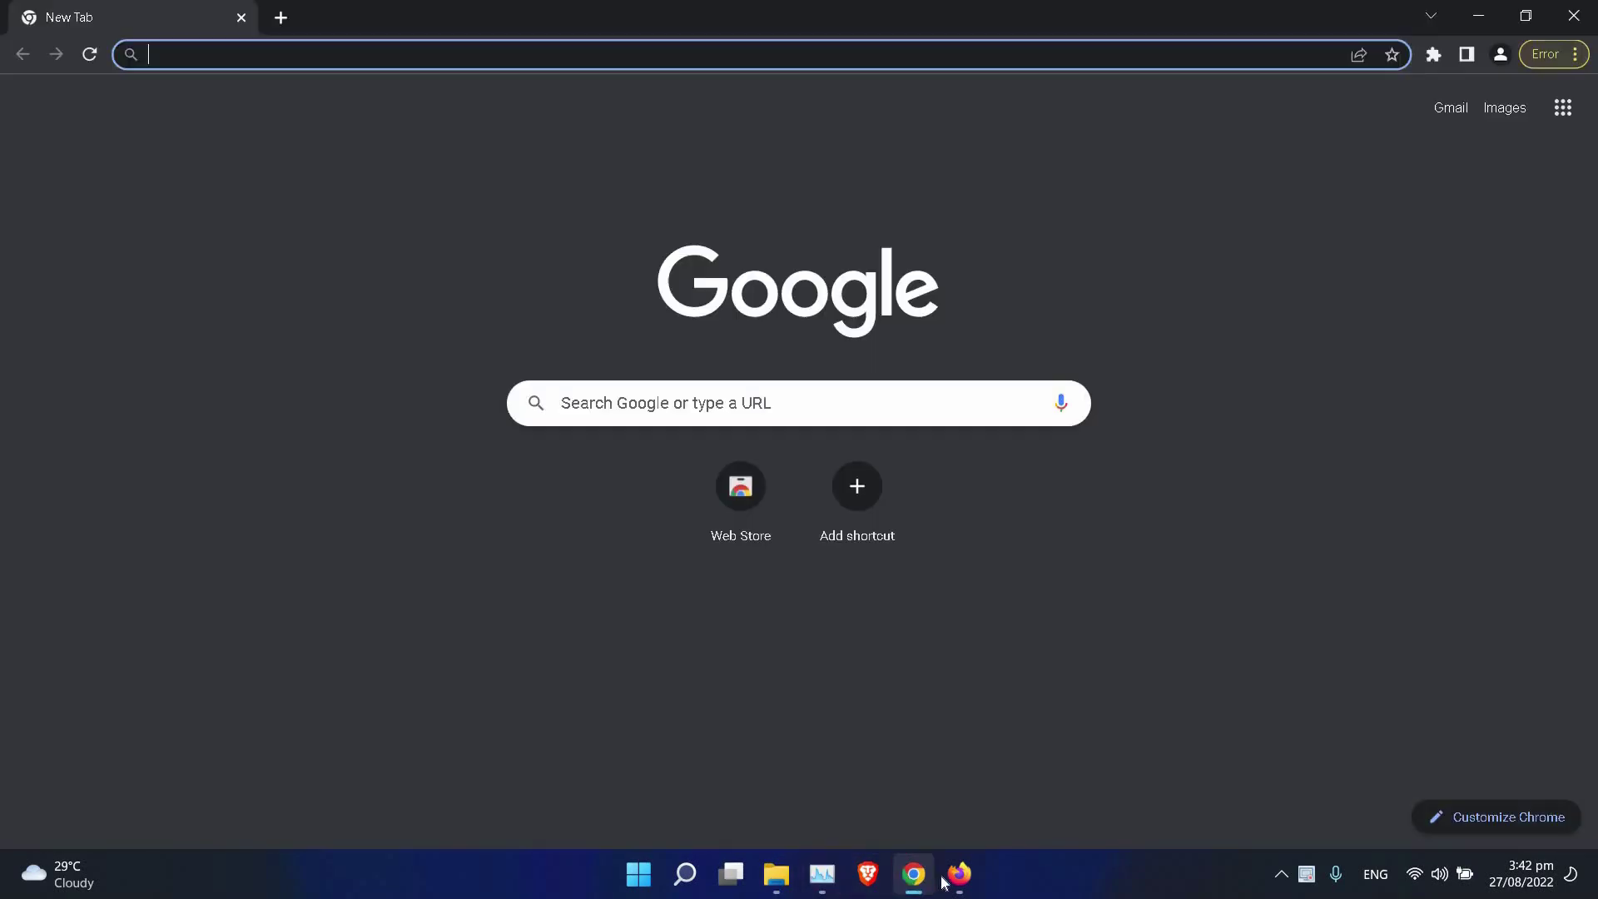
left_click(957, 876)
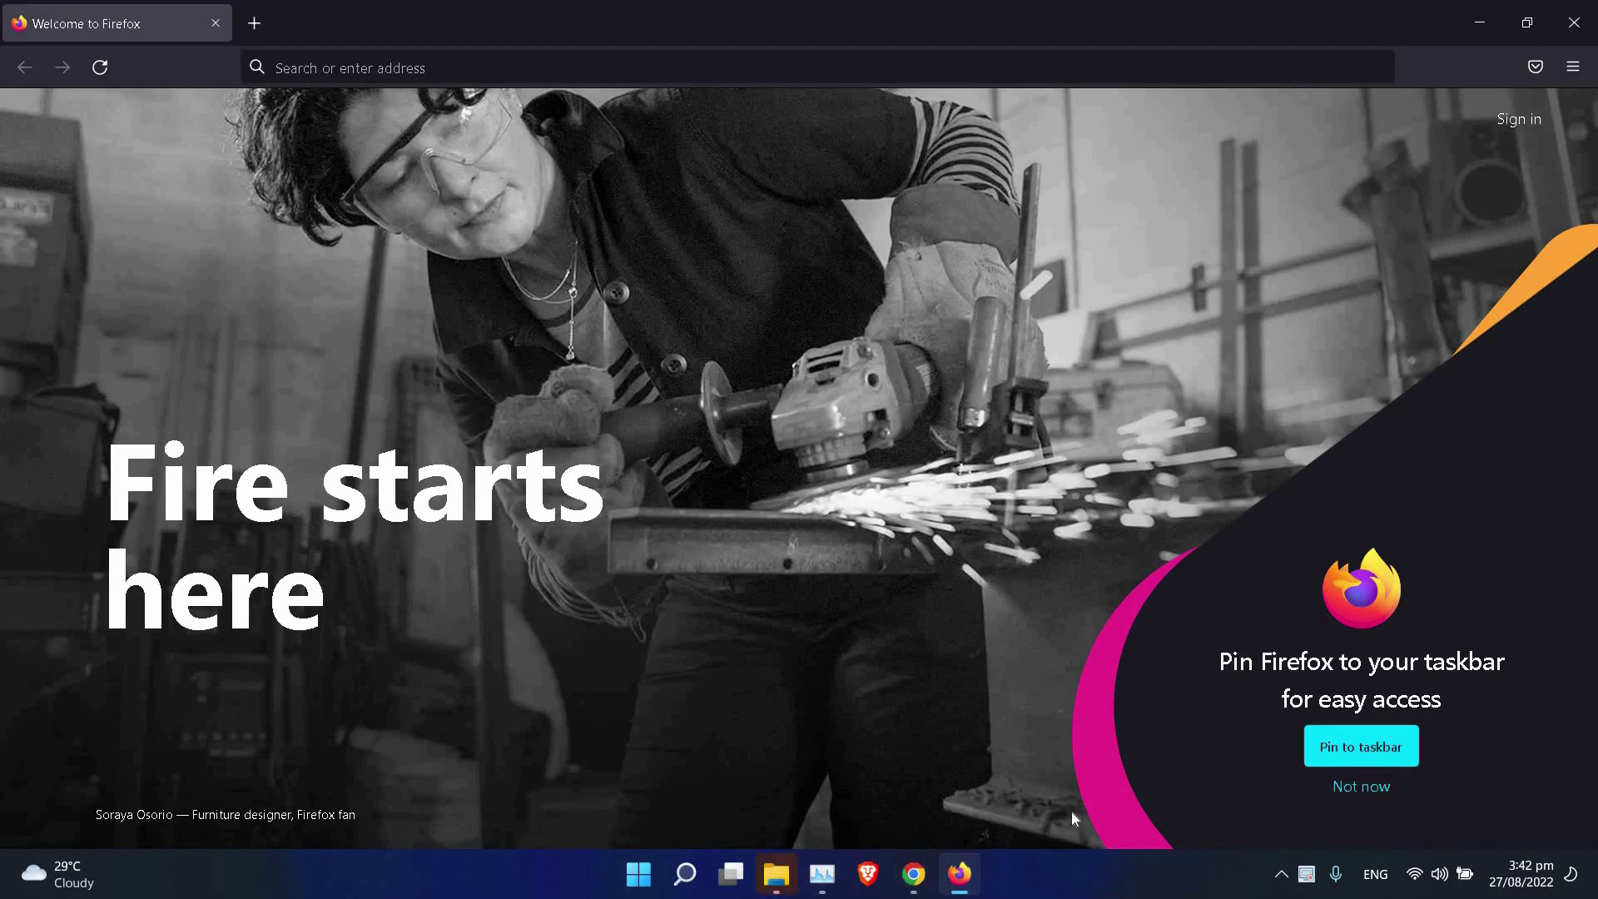
left_click(914, 874)
left_click(822, 874)
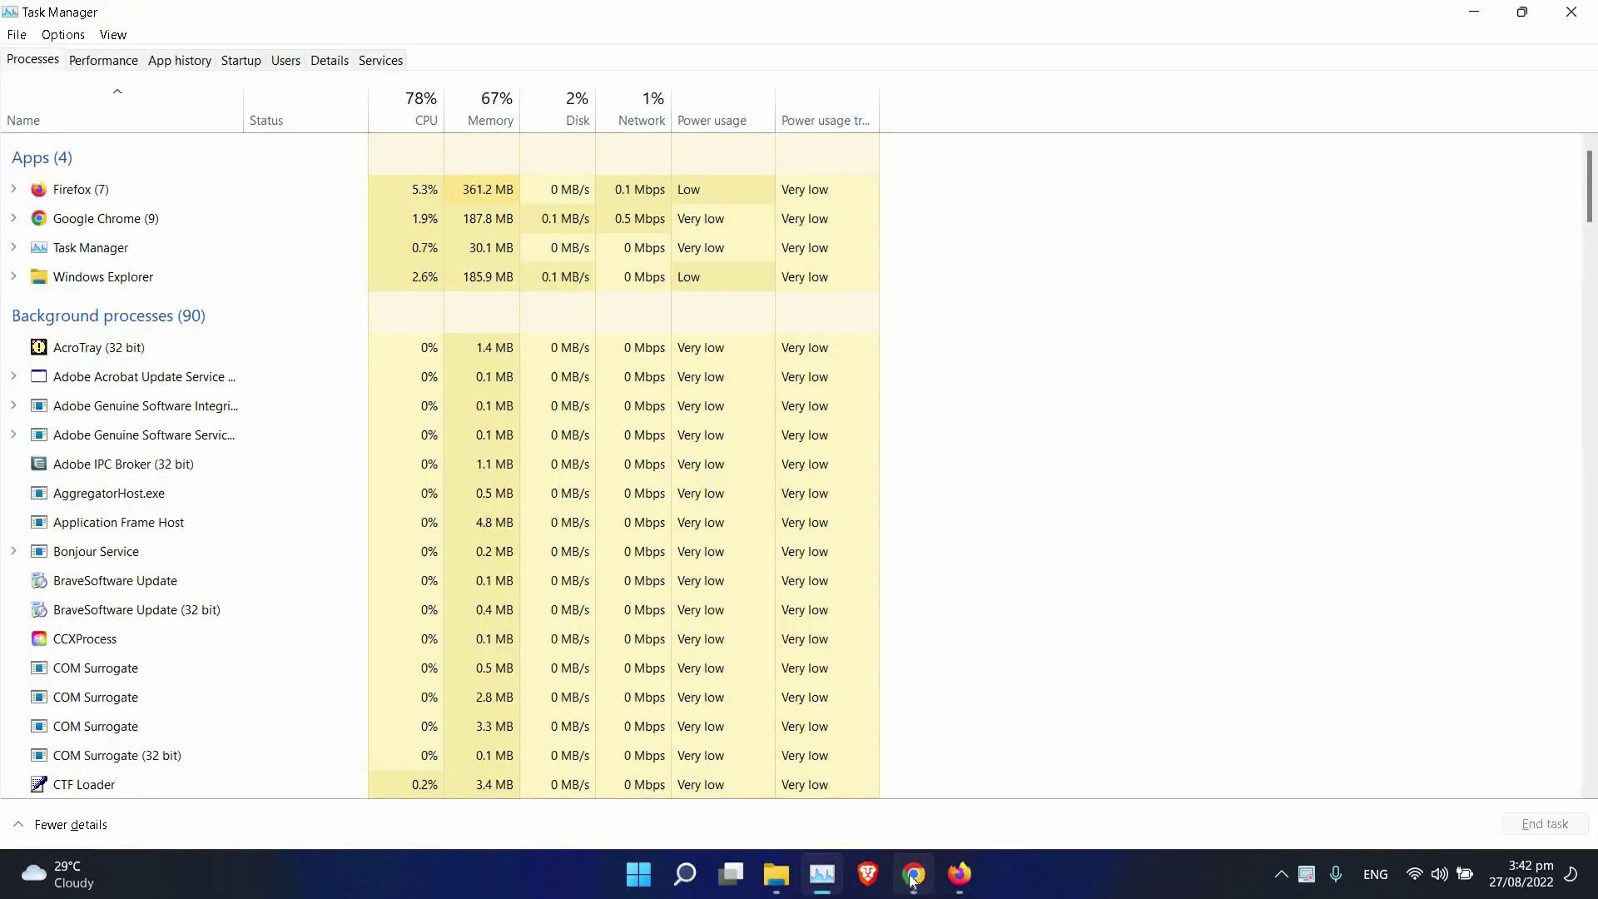
left_click(907, 875)
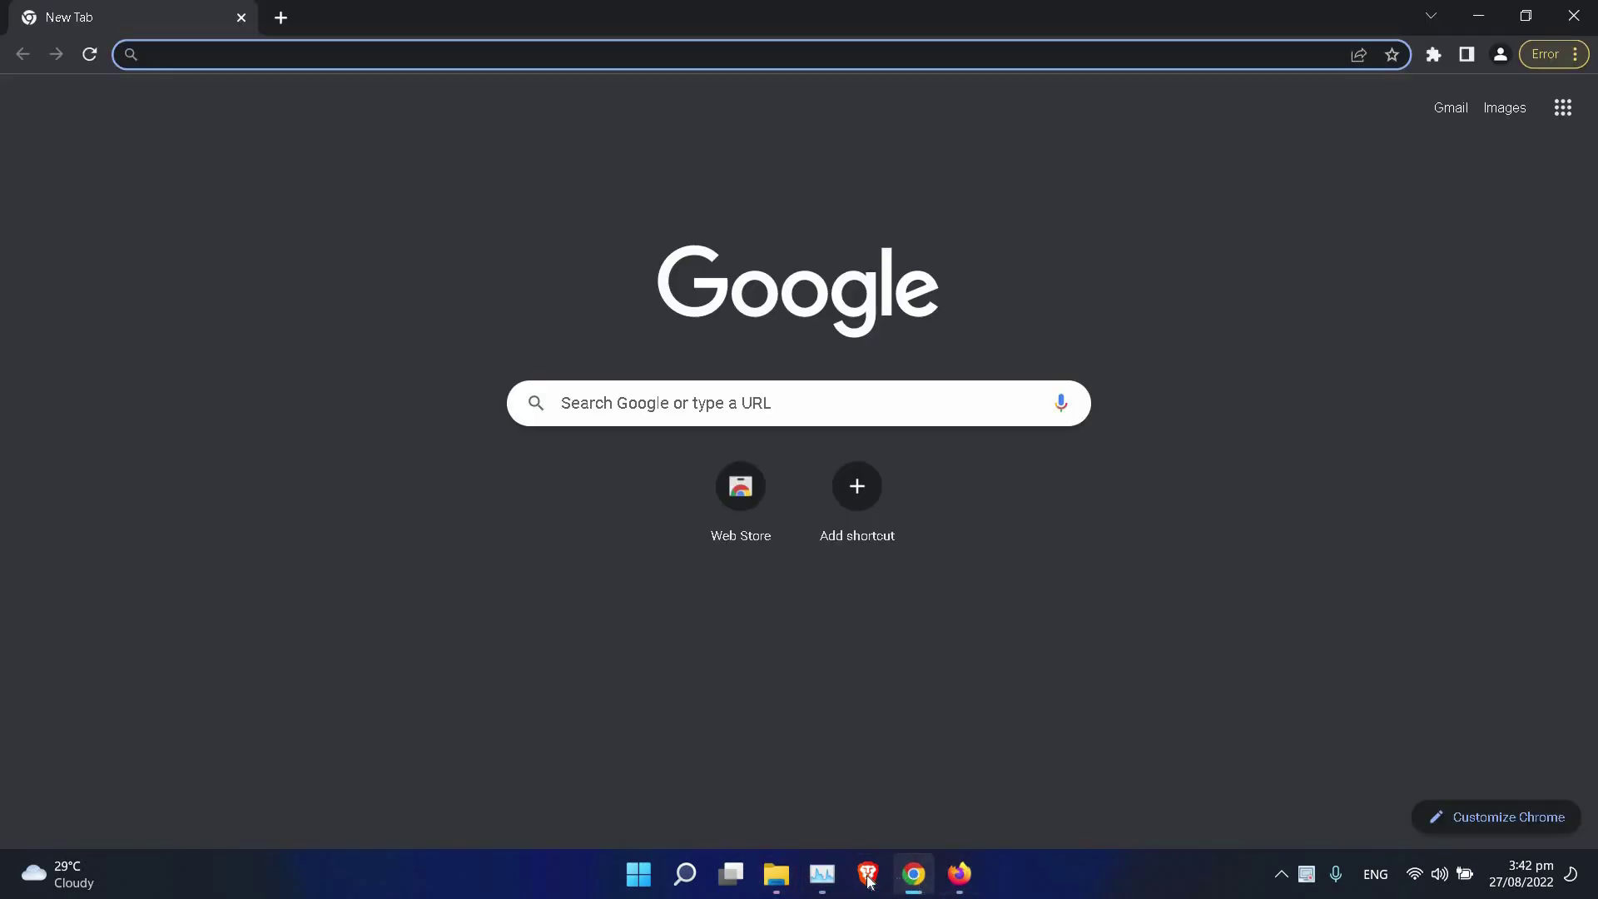
left_click(999, 162)
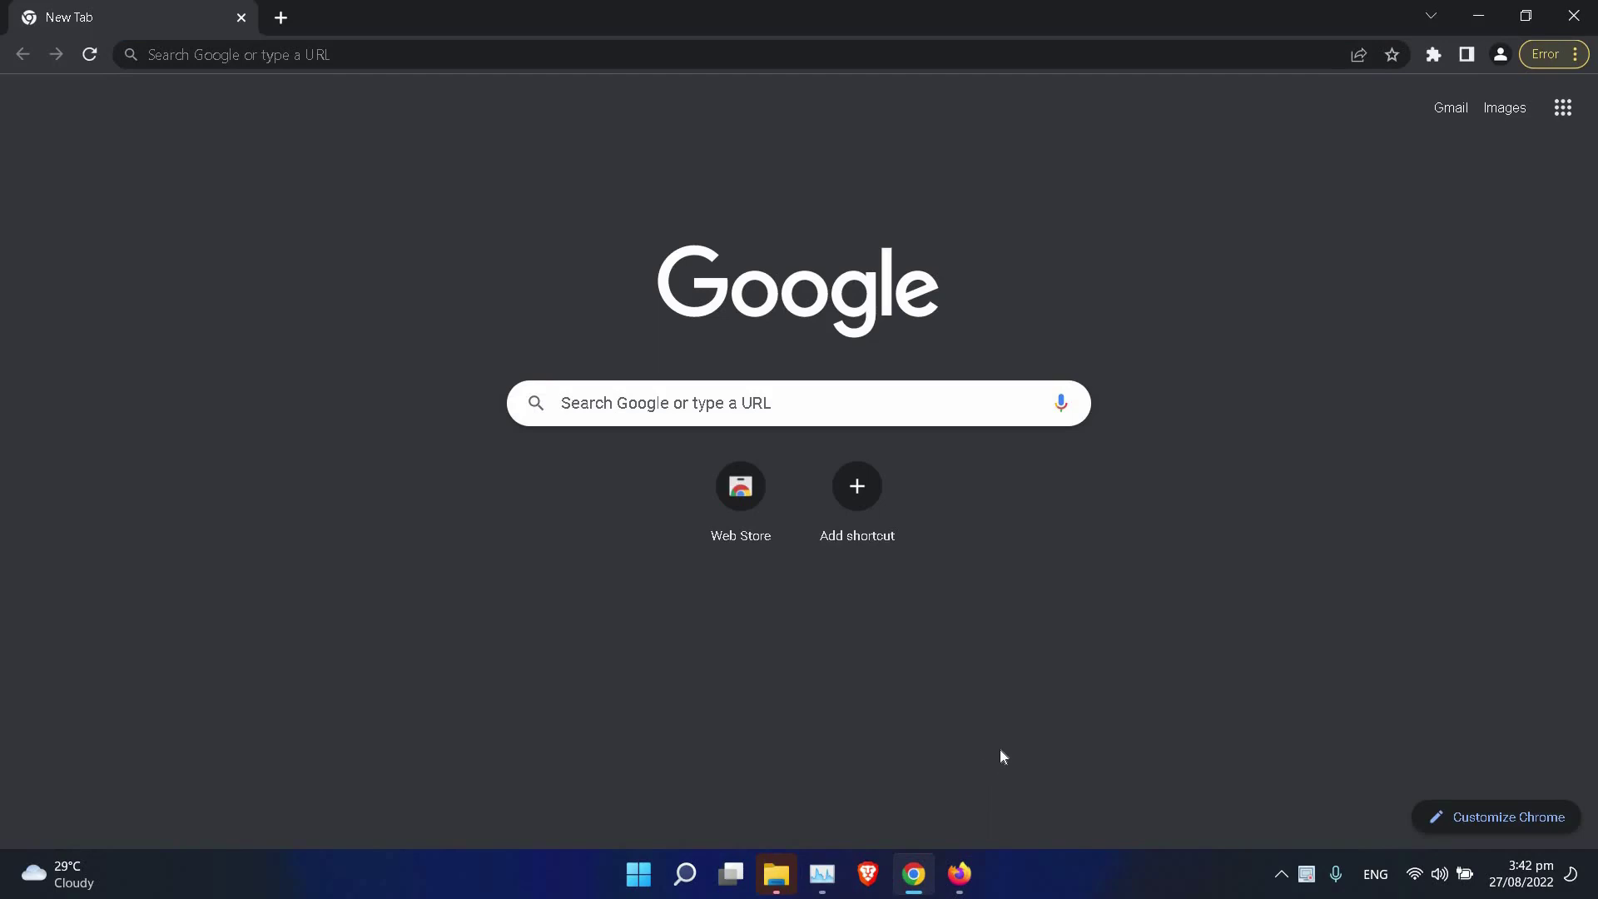
- Alternate Chrome with Firefox and Task Manager (Ctrl+Shift+Esc), minimize Task Manager, and end on Chrome
left_click(962, 878)
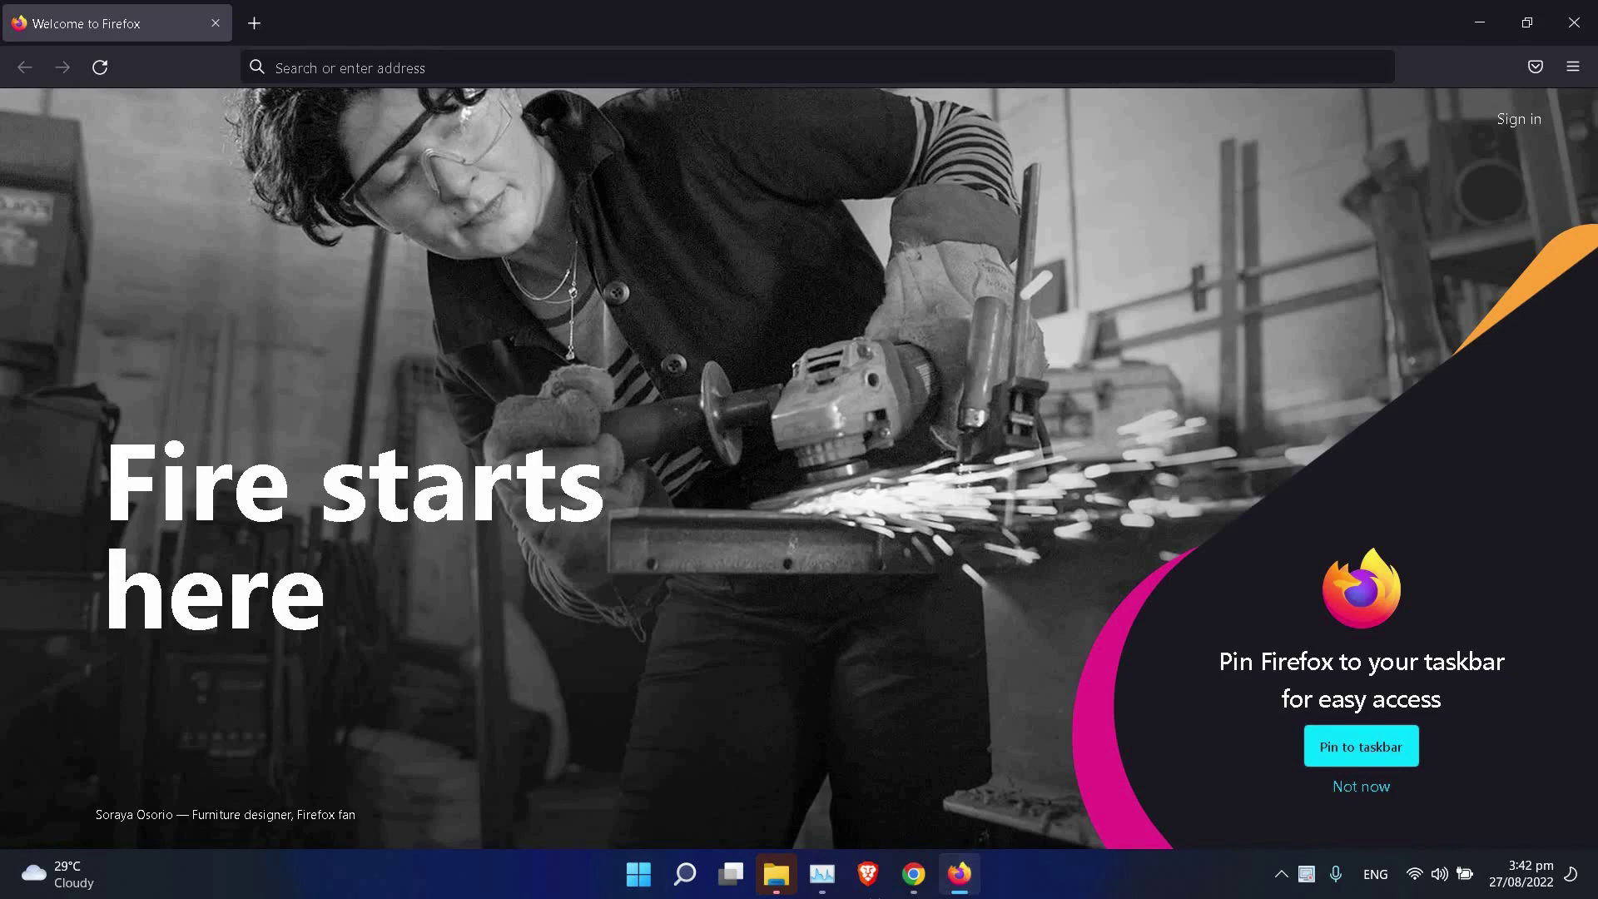
left_click(925, 872)
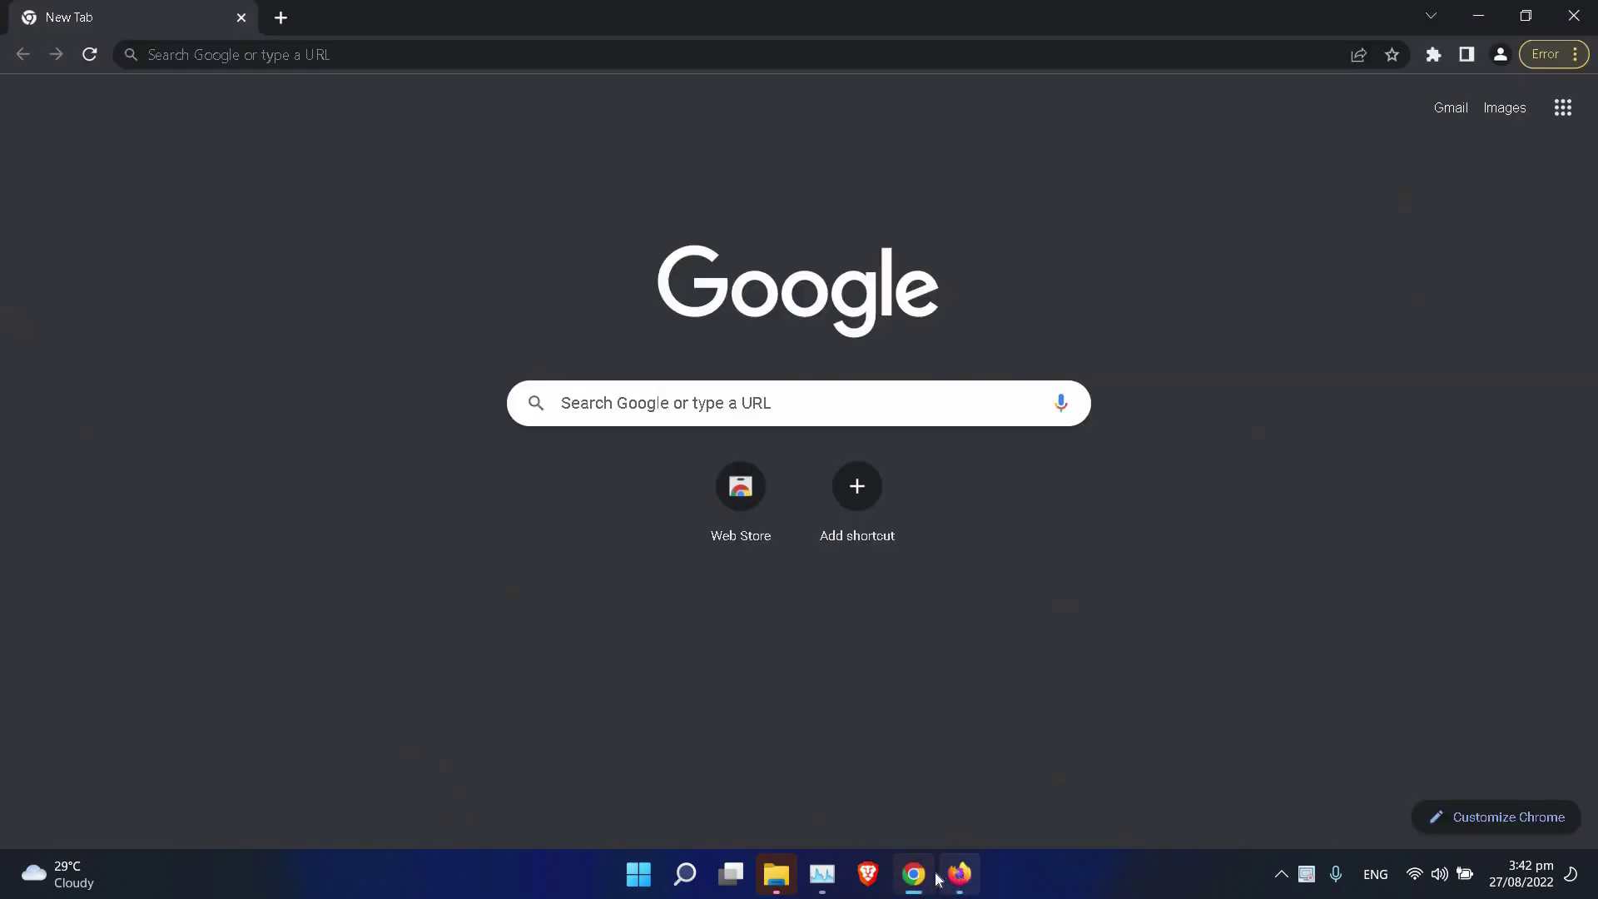
key("ctrl+shift+Escape")
left_click(916, 874)
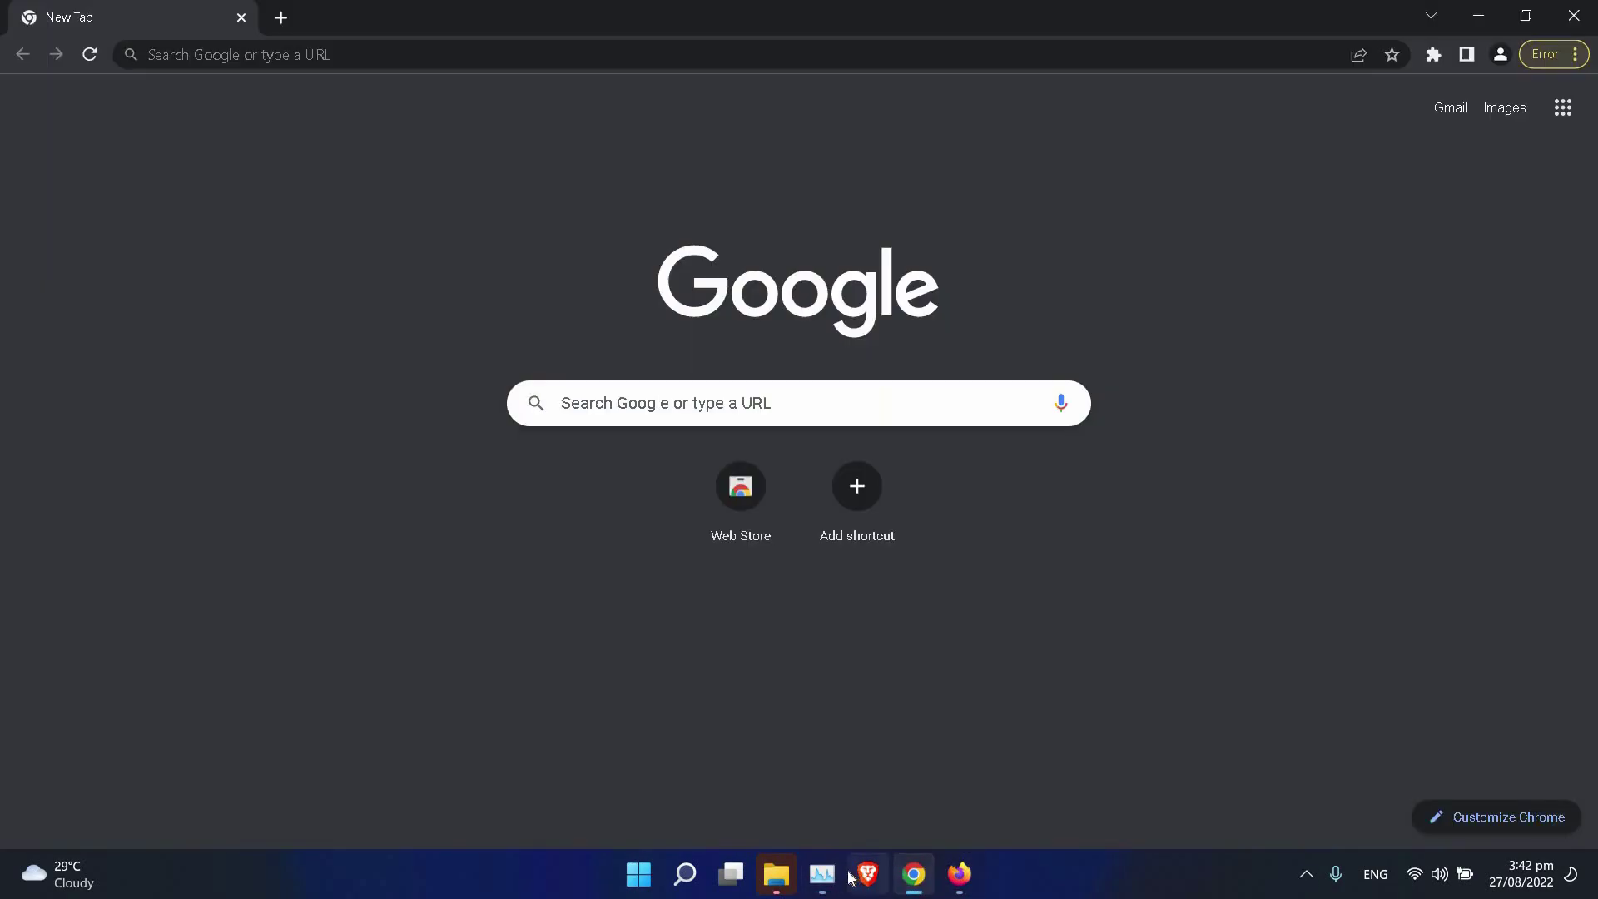
left_click(953, 876)
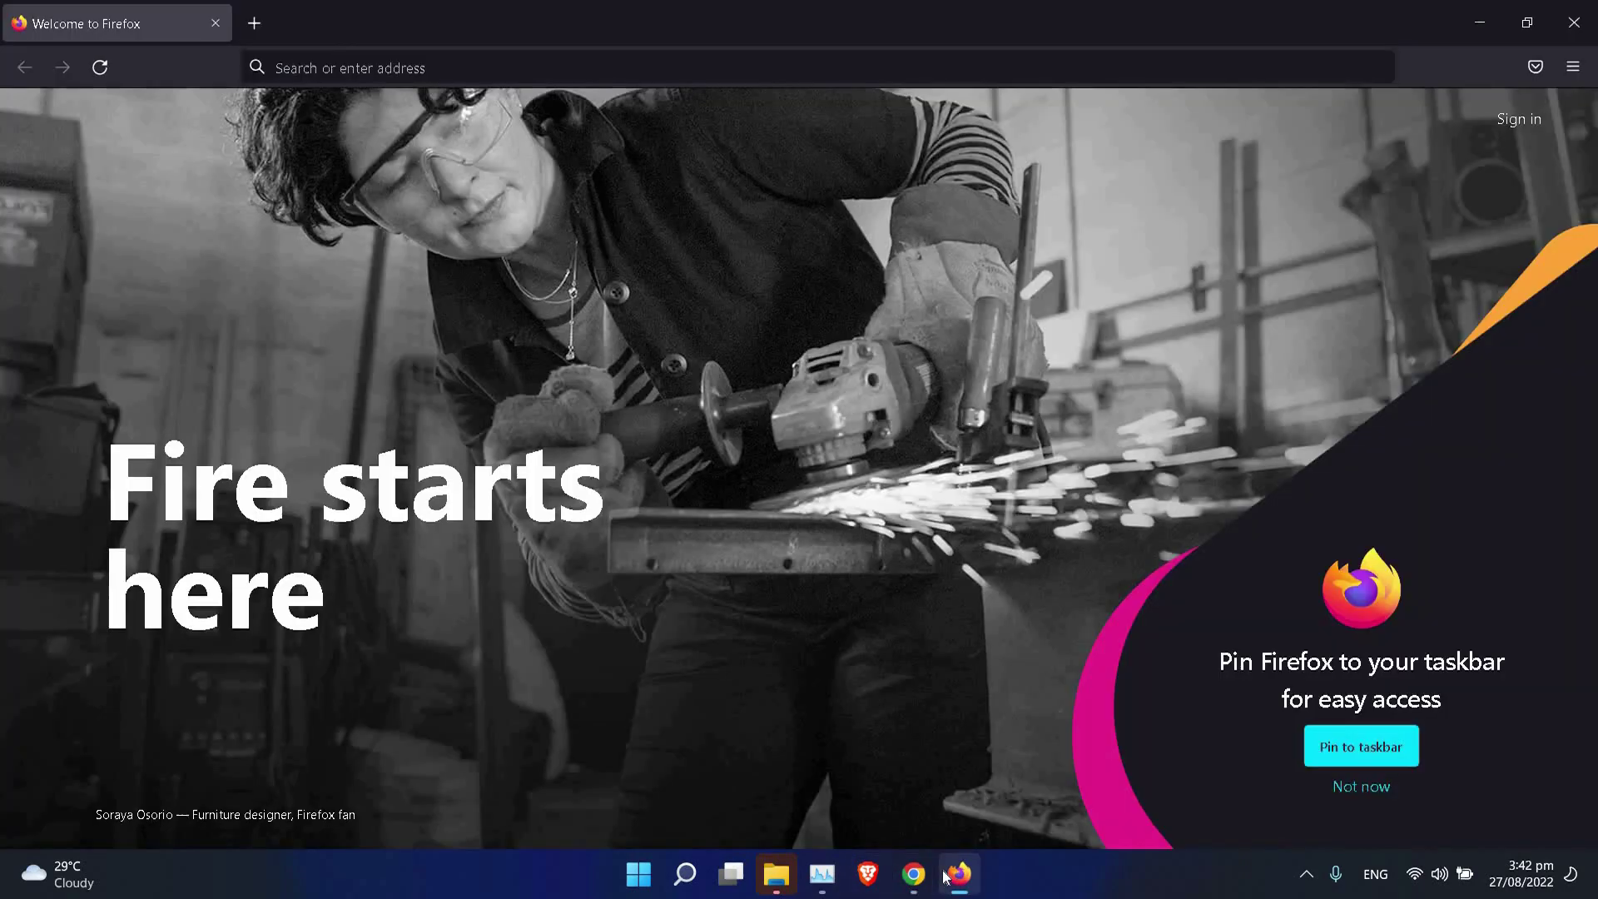
left_click(914, 876)
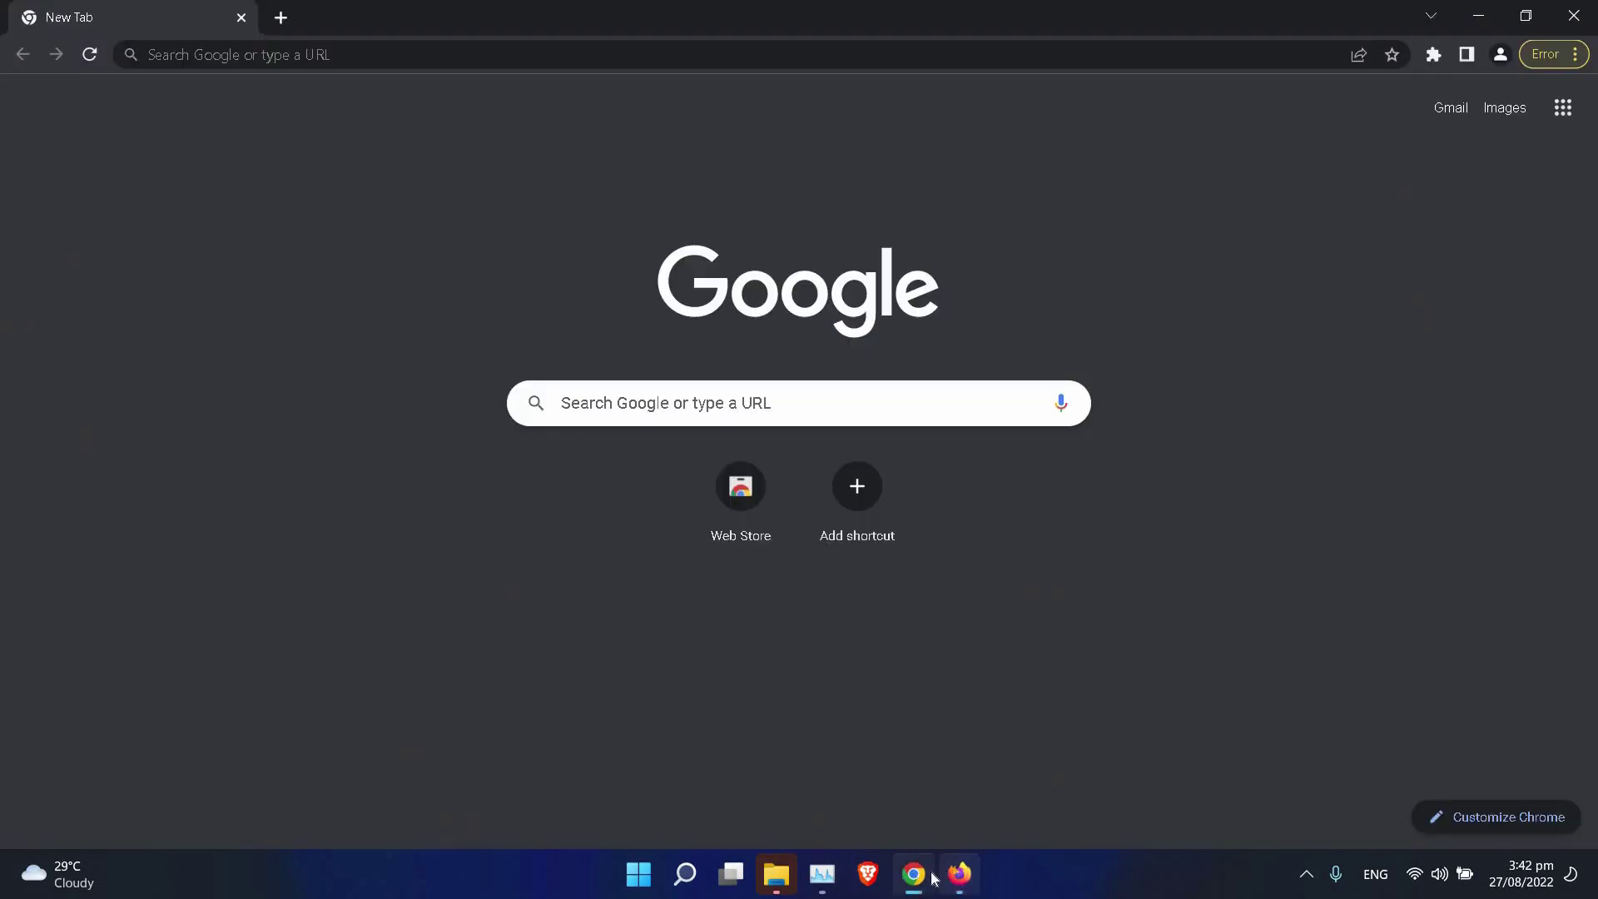
key("ctrl+shift+Escape")
left_click(957, 874)
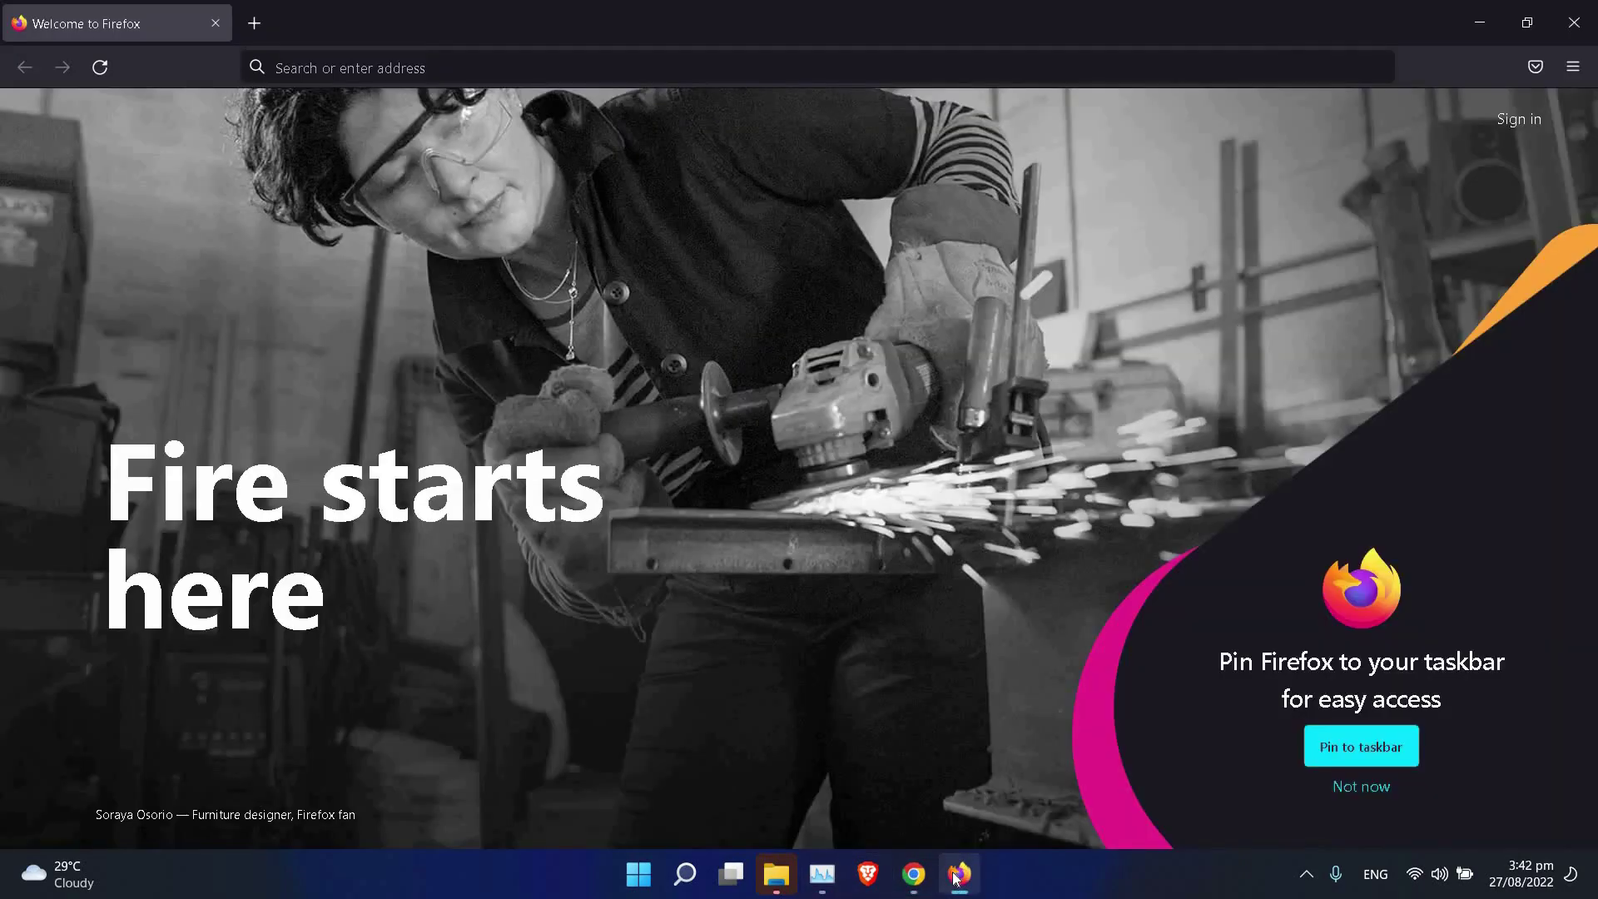
left_click(825, 875)
left_click(832, 878)
left_click(913, 881)
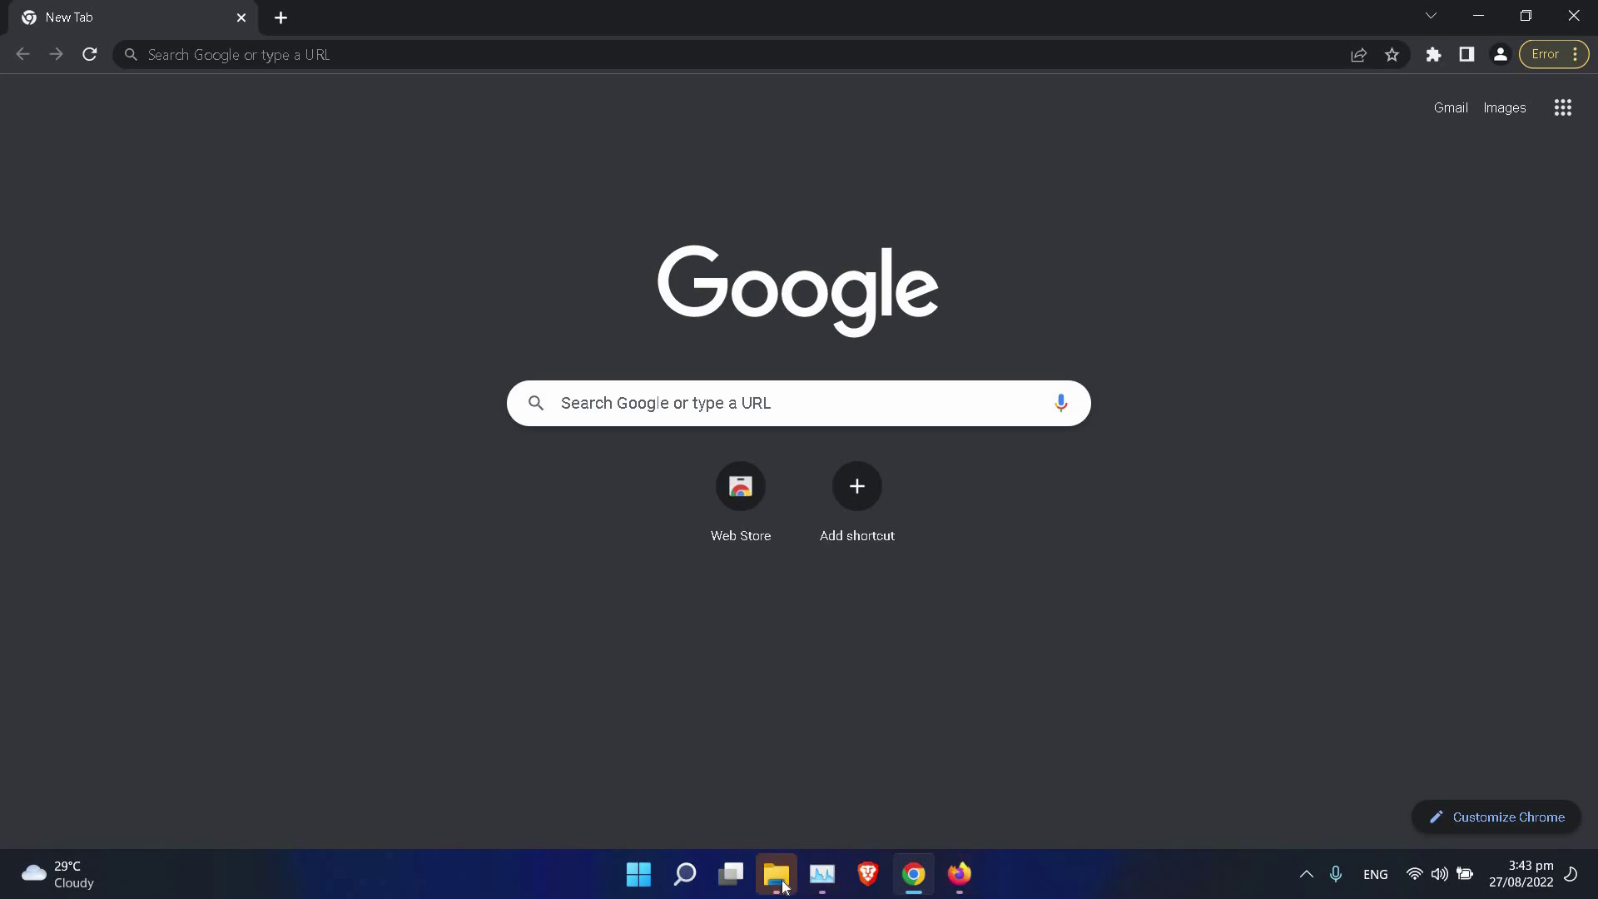
mouse_move(960, 872)
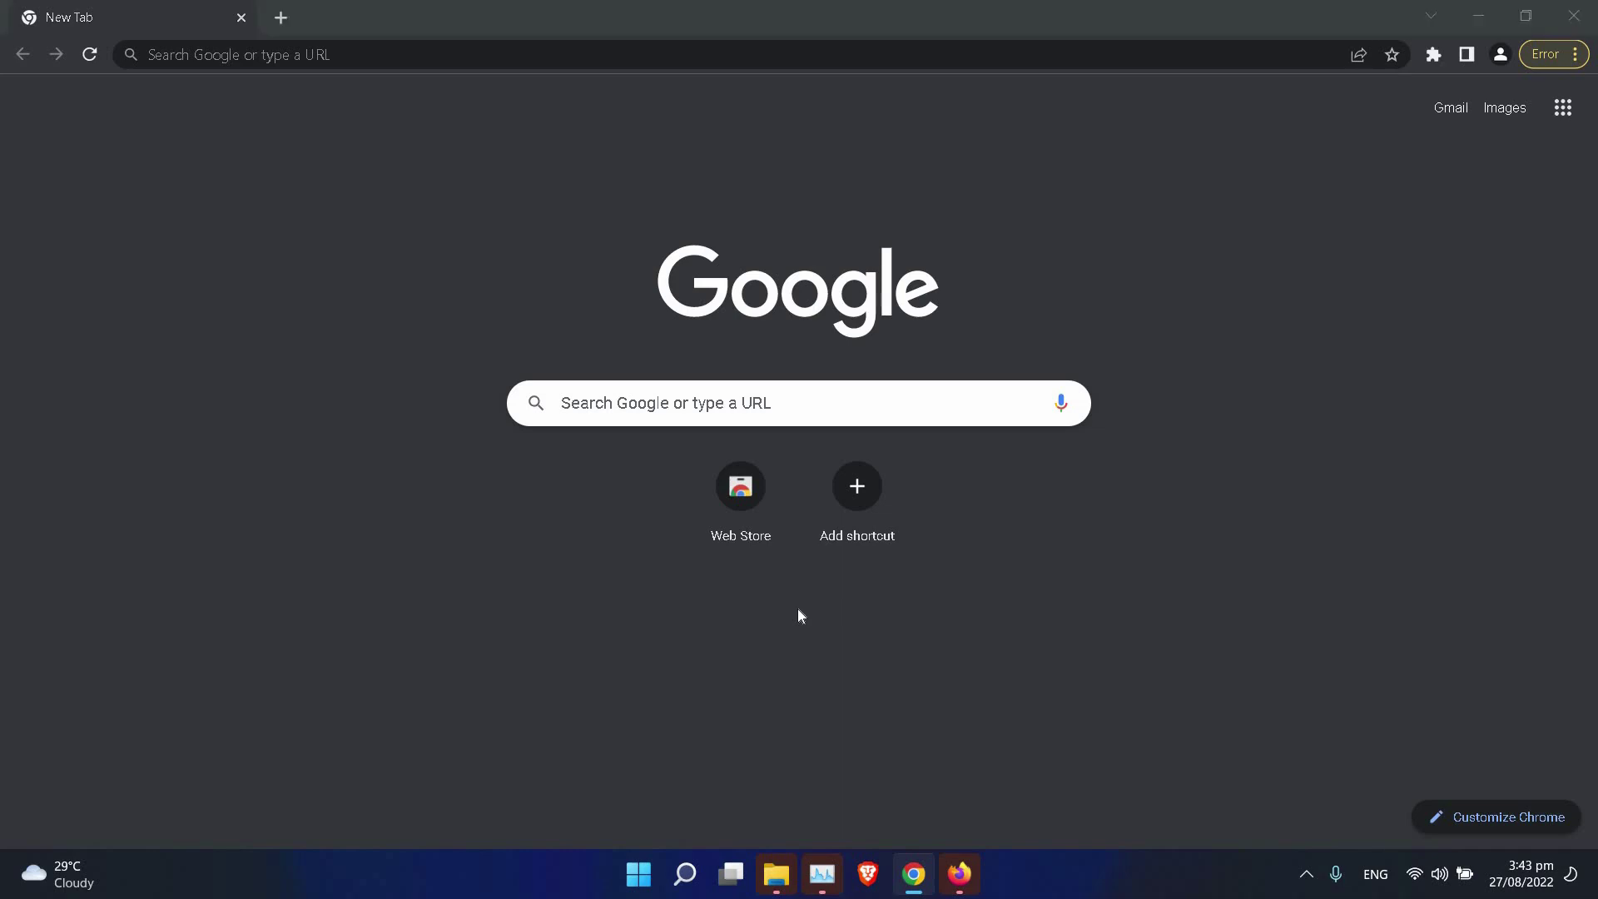
key("alt+Tab")
key("alt+Tab")
key("alt+Tab")
key("alt+Tab")
key("alt+Tab")
key("alt+Tab")
key("alt+Tab")
key("alt+Tab")
key("alt+Tab")
key("alt+Tab")
key("alt+Tab")
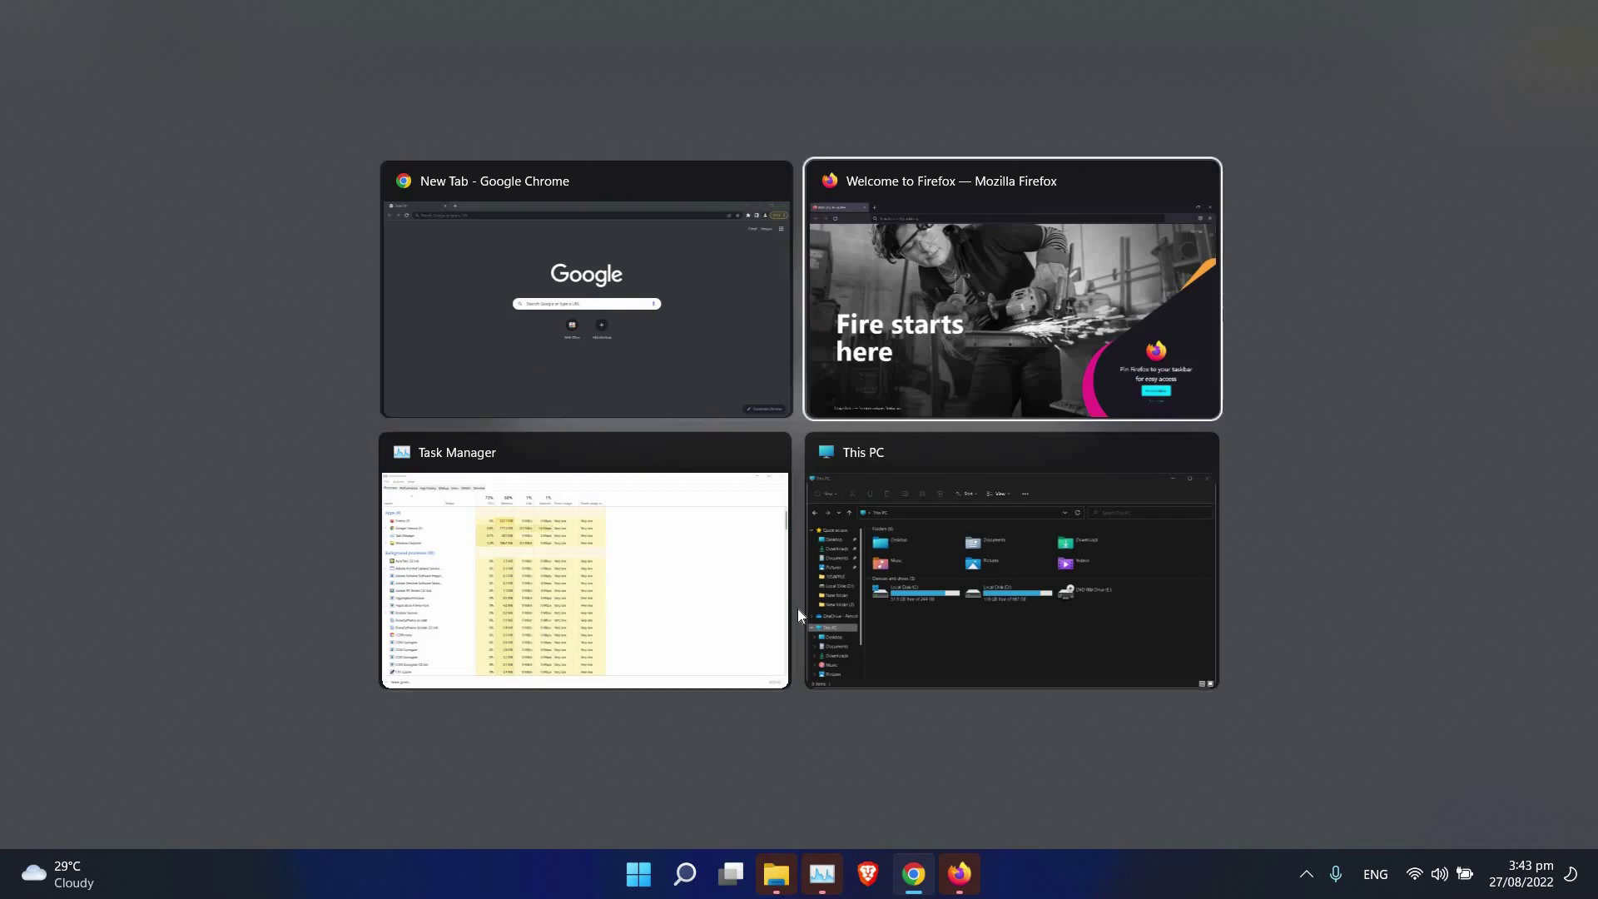
key("alt+Tab")
key("alt+Tab")
key("alt+Tab")
key("alt+Tab")
key("alt+Tab")
key("alt+Tab")
key("alt+Tab")
key("alt+Tab")
key("alt+Tab")
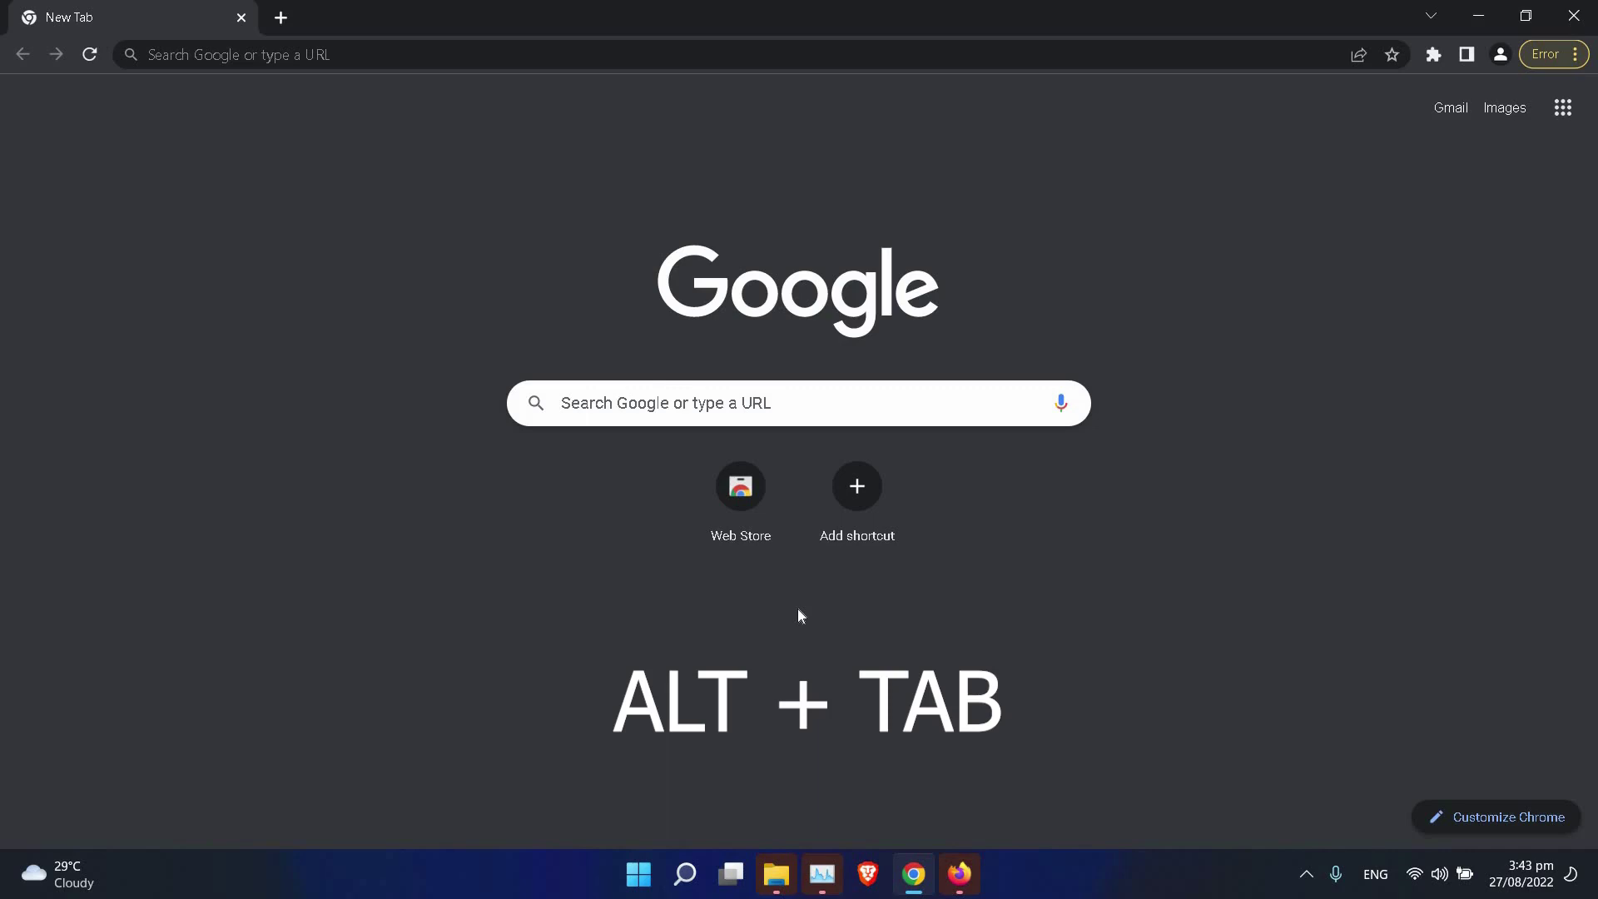
key("alt+Tab")
key("alt+Tab")
key("alt+Tab")
key("alt+Tab")
key("alt+Tab")
key("alt+Tab")
key("alt+Tab")
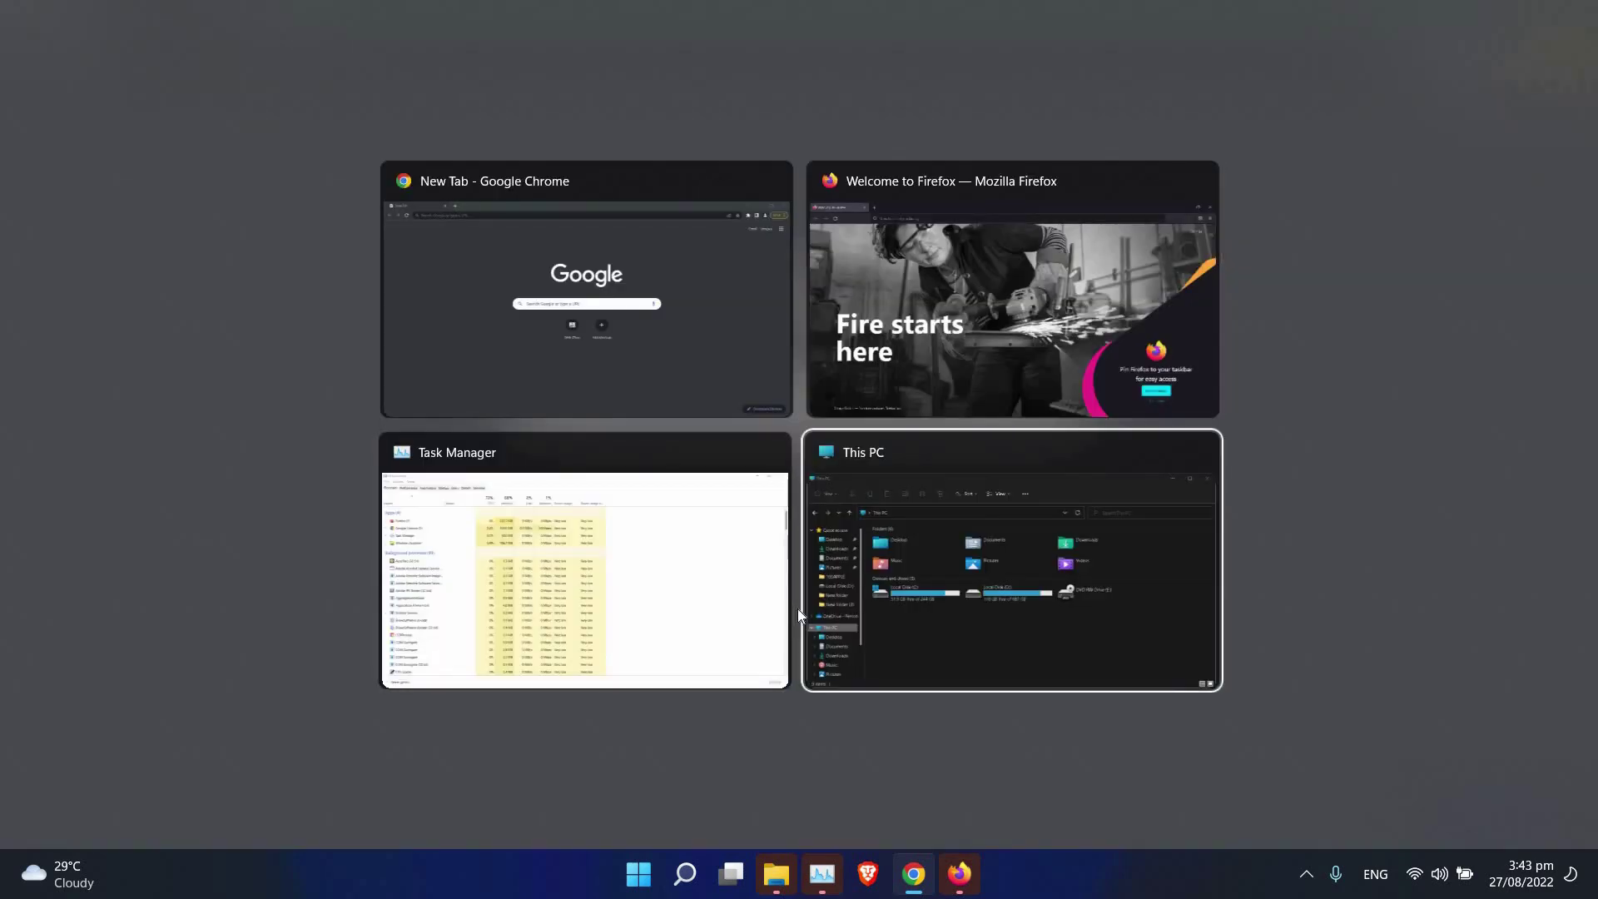
key("alt+Tab")
key("alt+Tab")
key("alt+Tab")
key("alt+Tab")
key("alt+Tab")
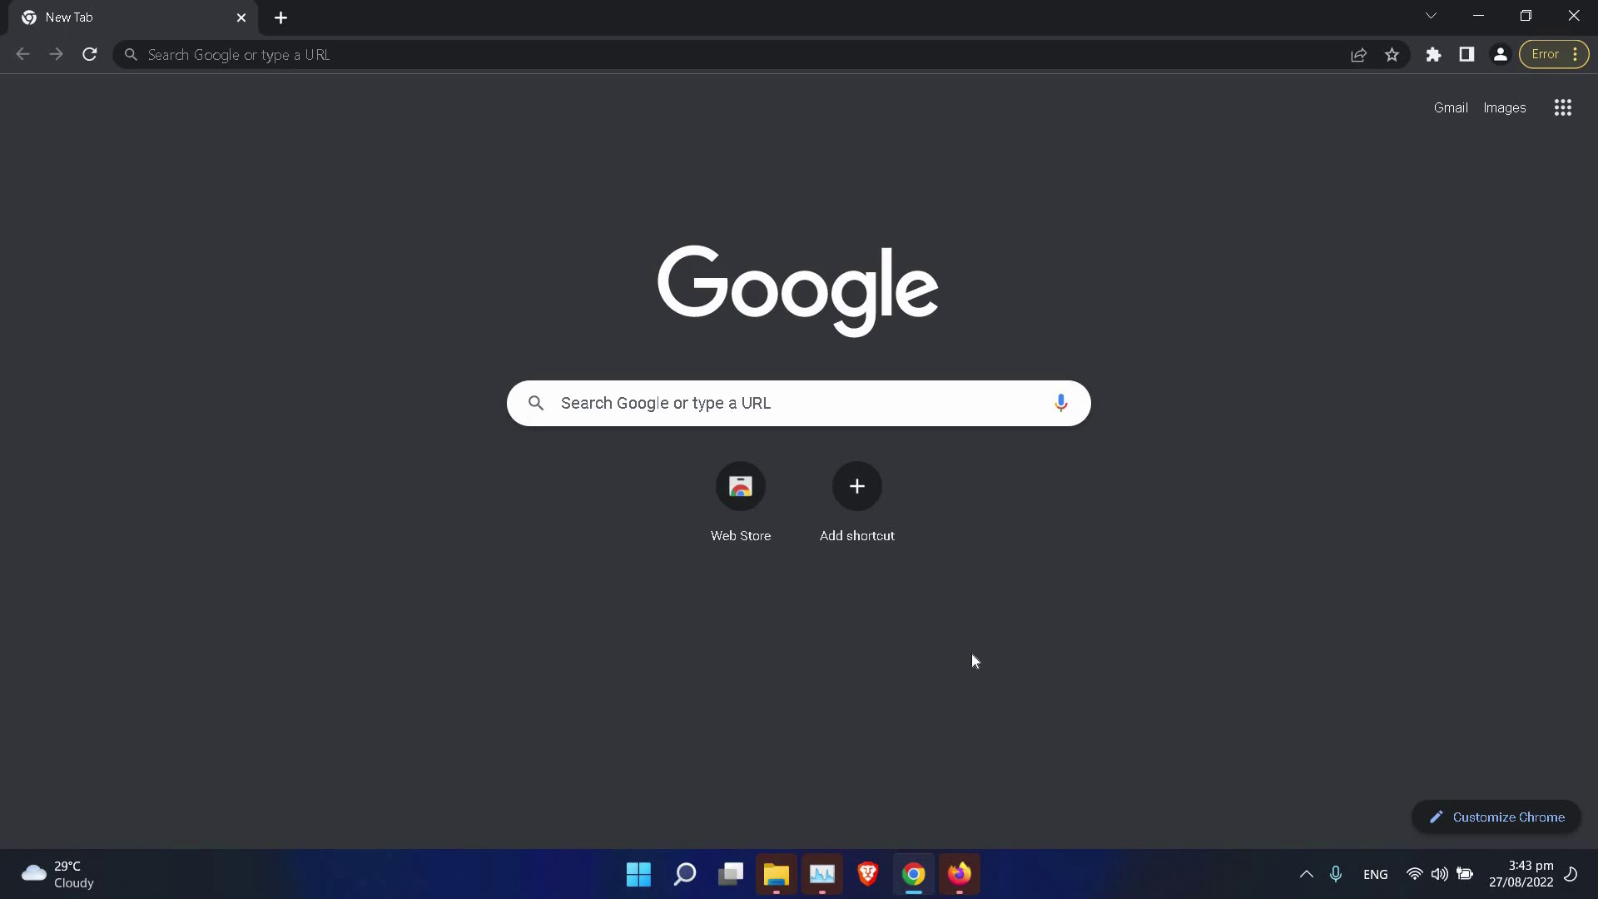
- Toggle focus on and off the Chrome window four times, finishing with Chrome's New Tab page focused
left_click(1097, 873)
left_click(1075, 668)
left_click(1077, 870)
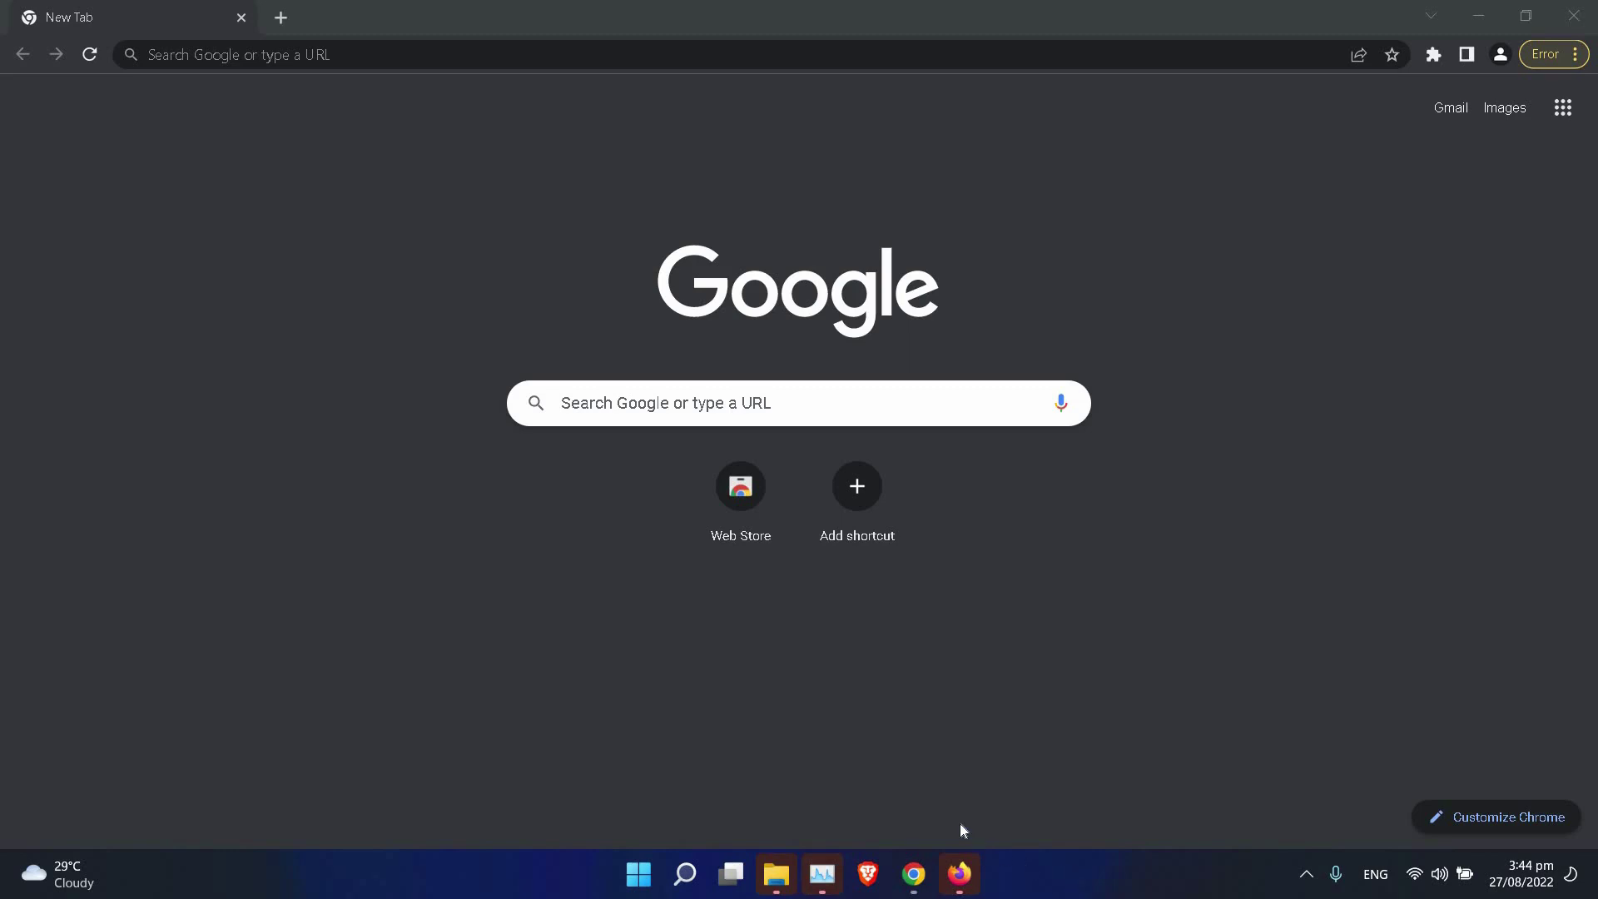
left_click(915, 874)
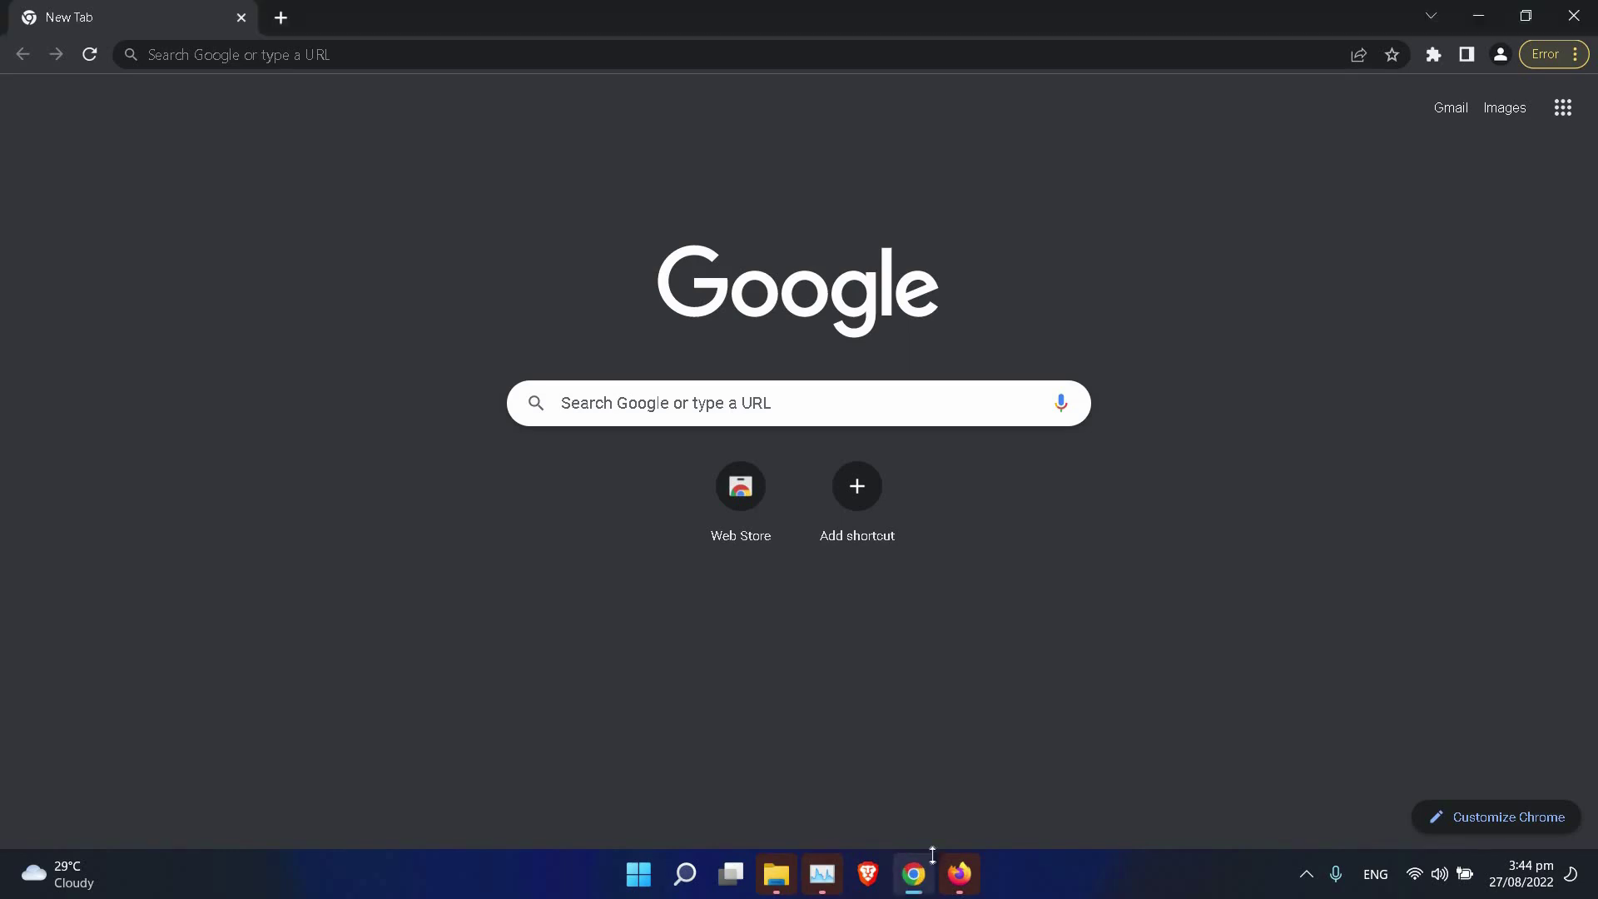
left_click(1093, 886)
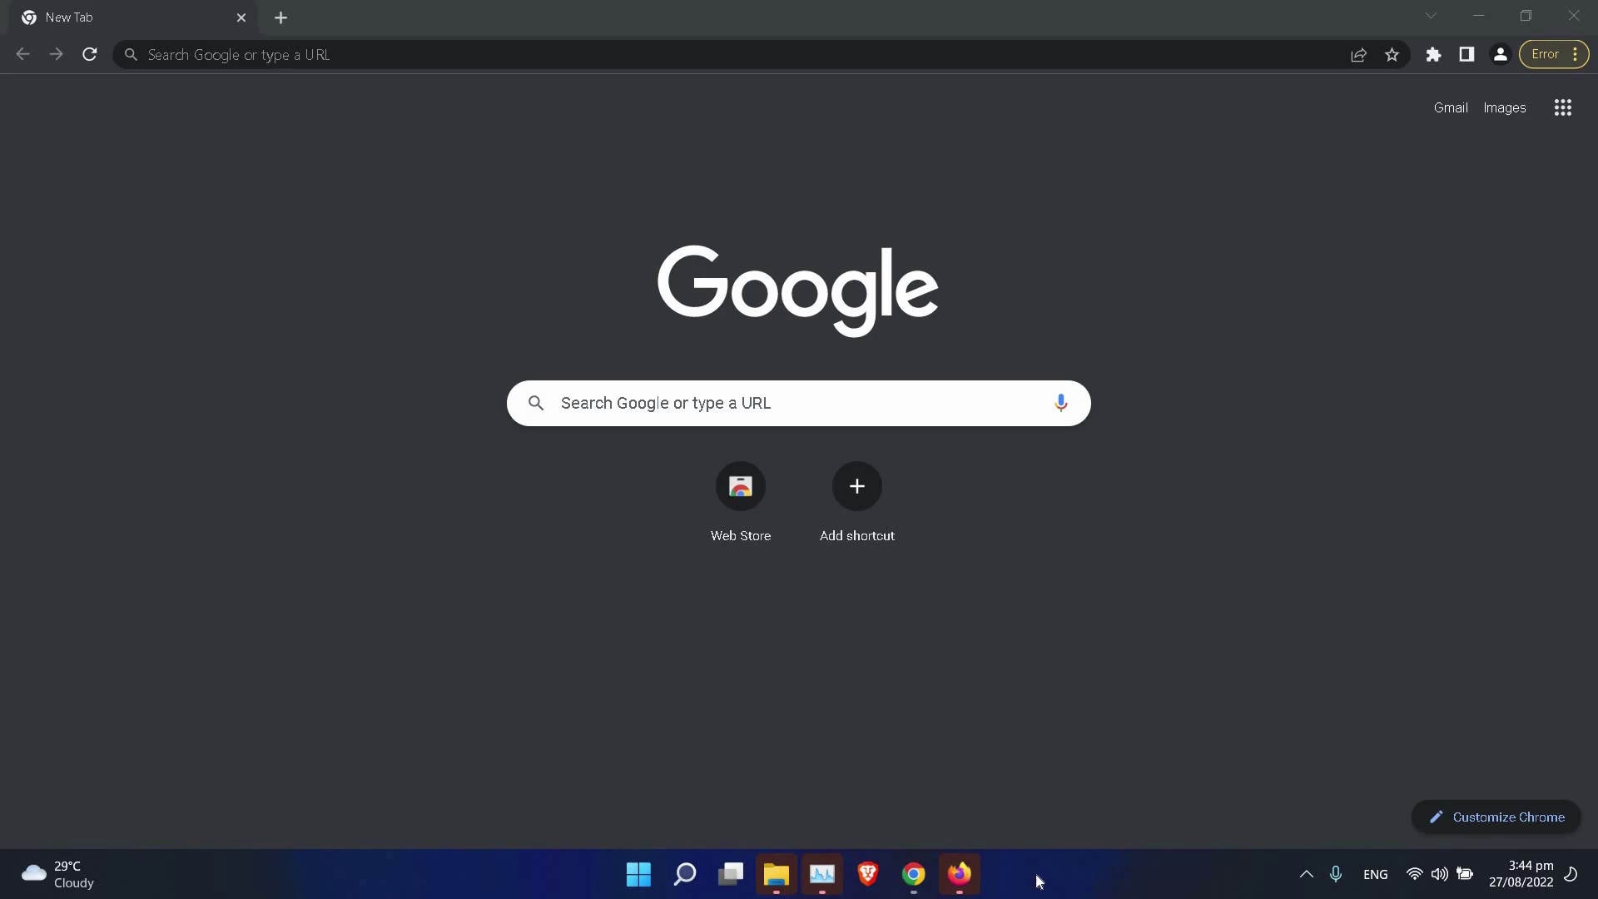
left_click(918, 884)
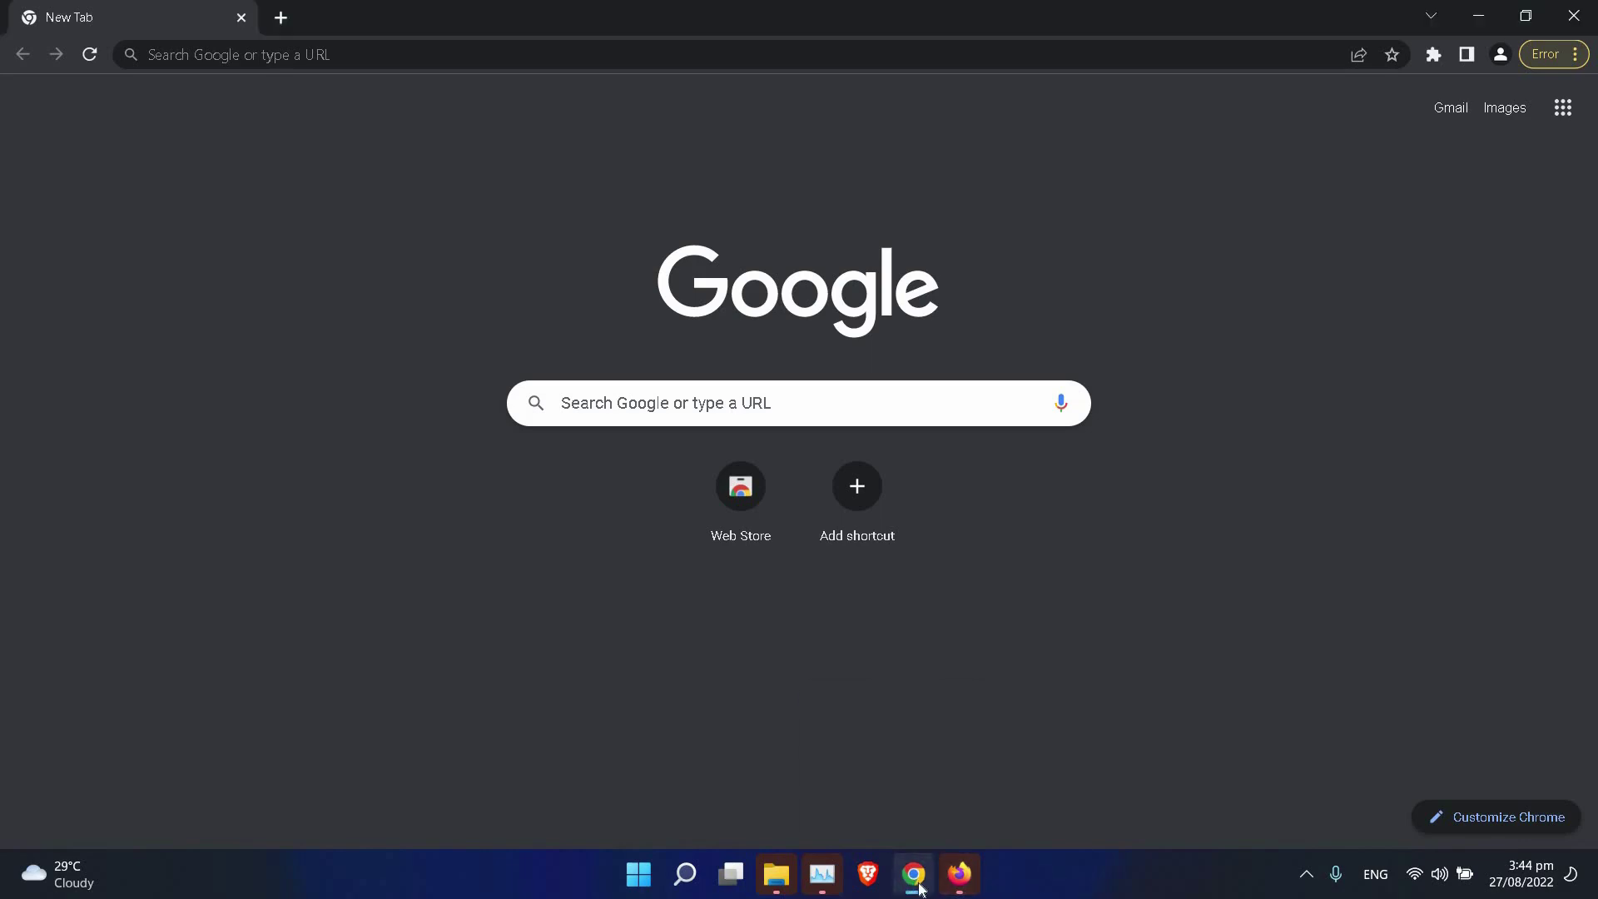
left_click(1046, 883)
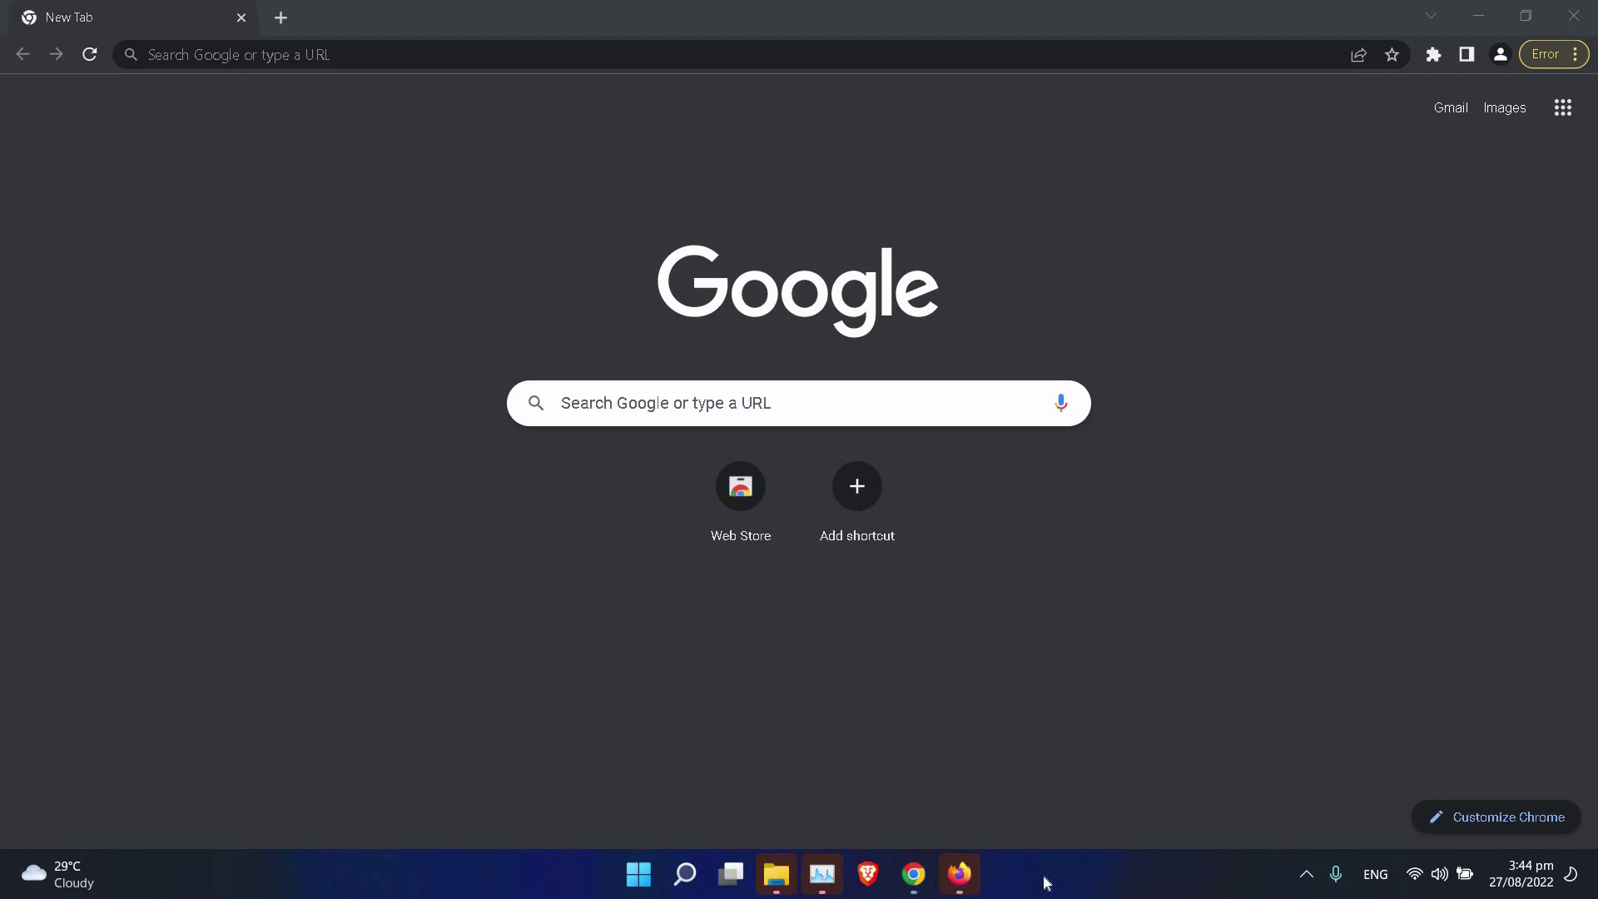
left_click(914, 875)
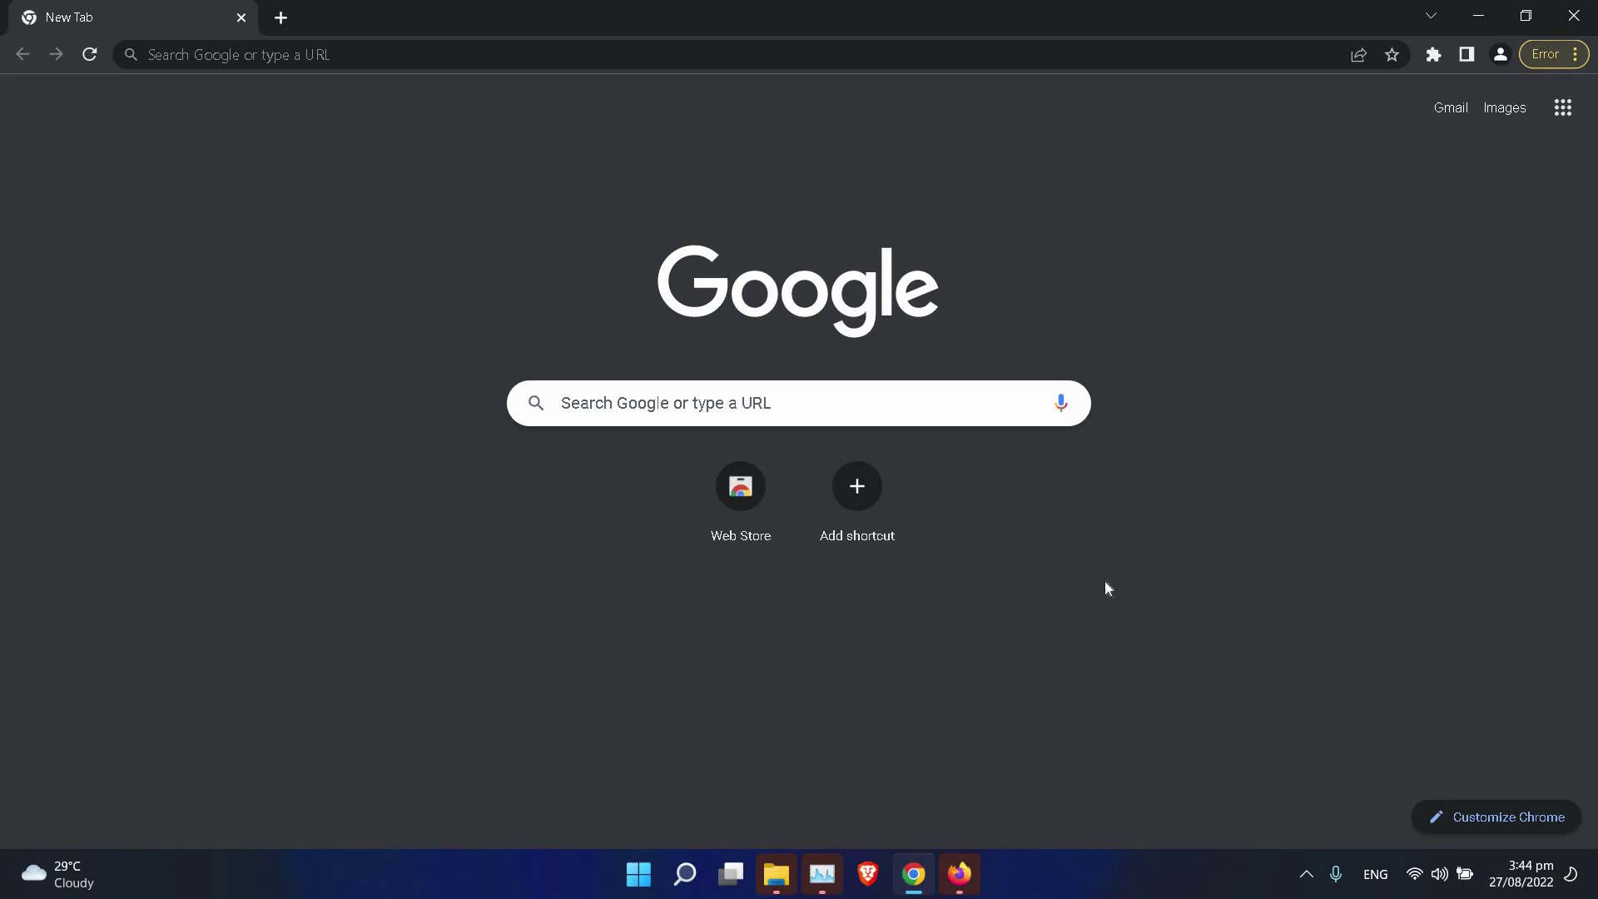
- Minimize Chrome, then raise Chrome, Task Manager, This PC, Chrome and Firefox's welcome page in turn
left_click(1479, 16)
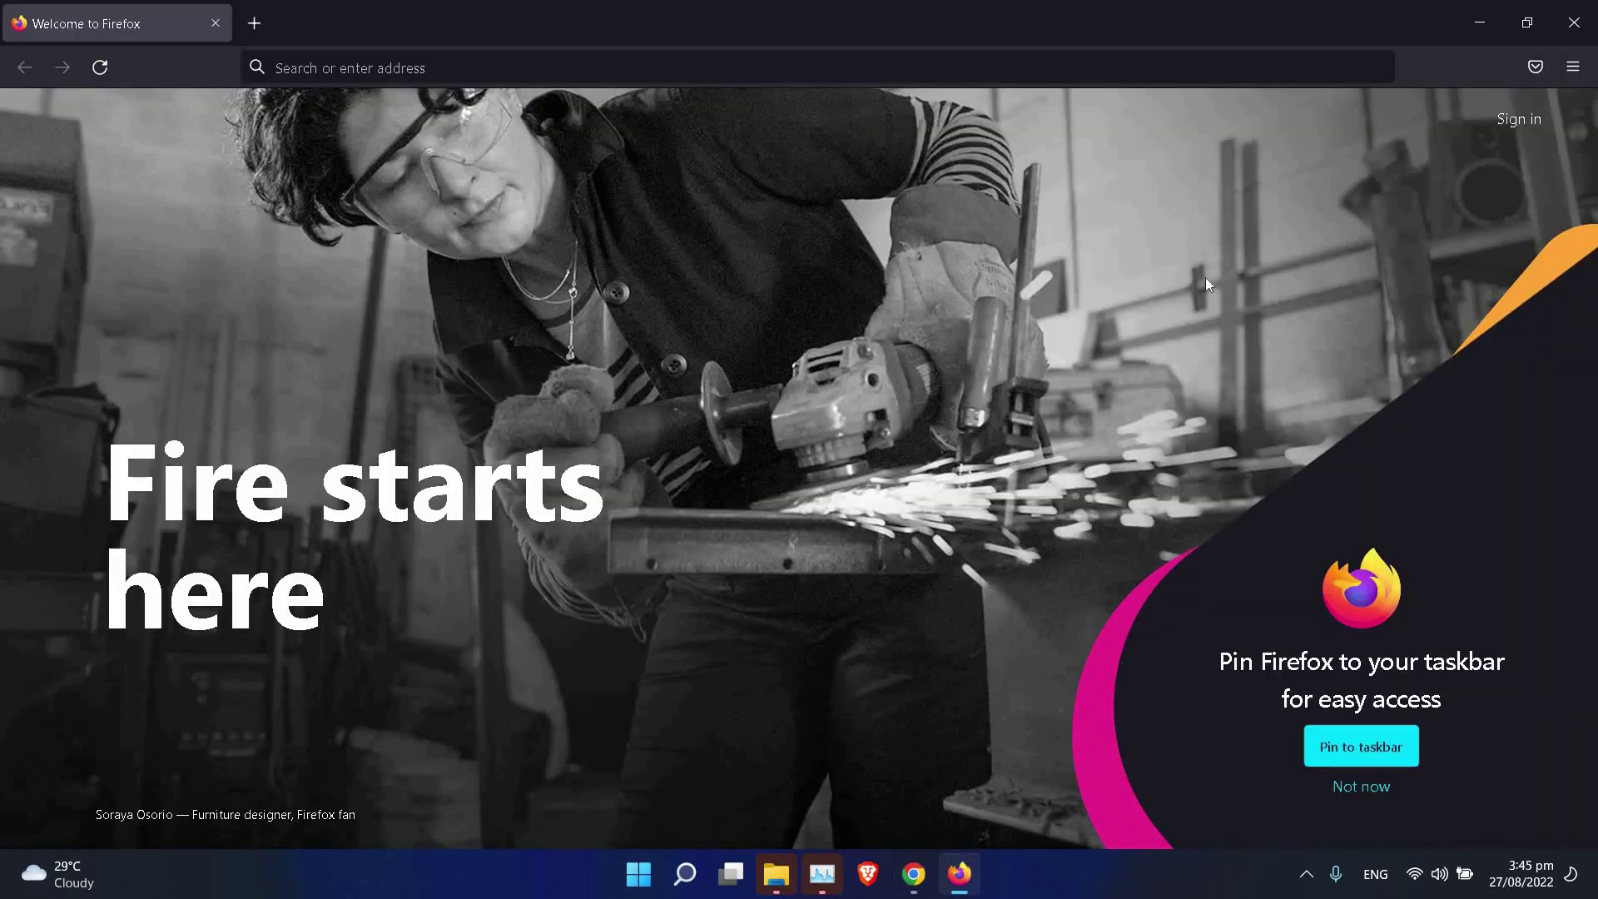
left_click(912, 880)
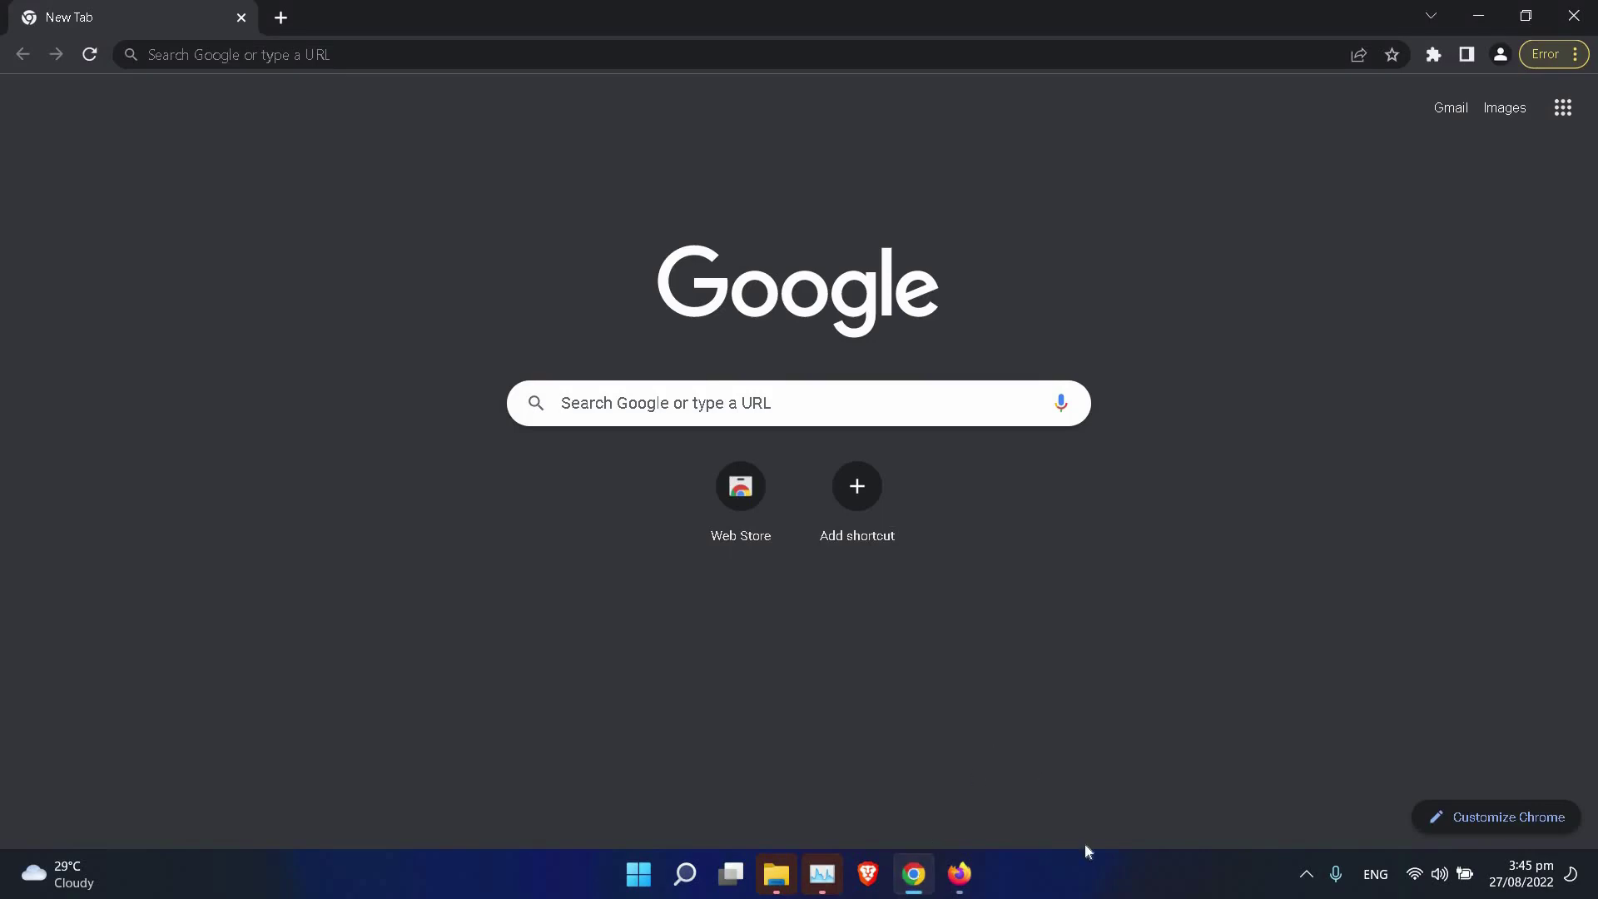
left_click(1102, 885)
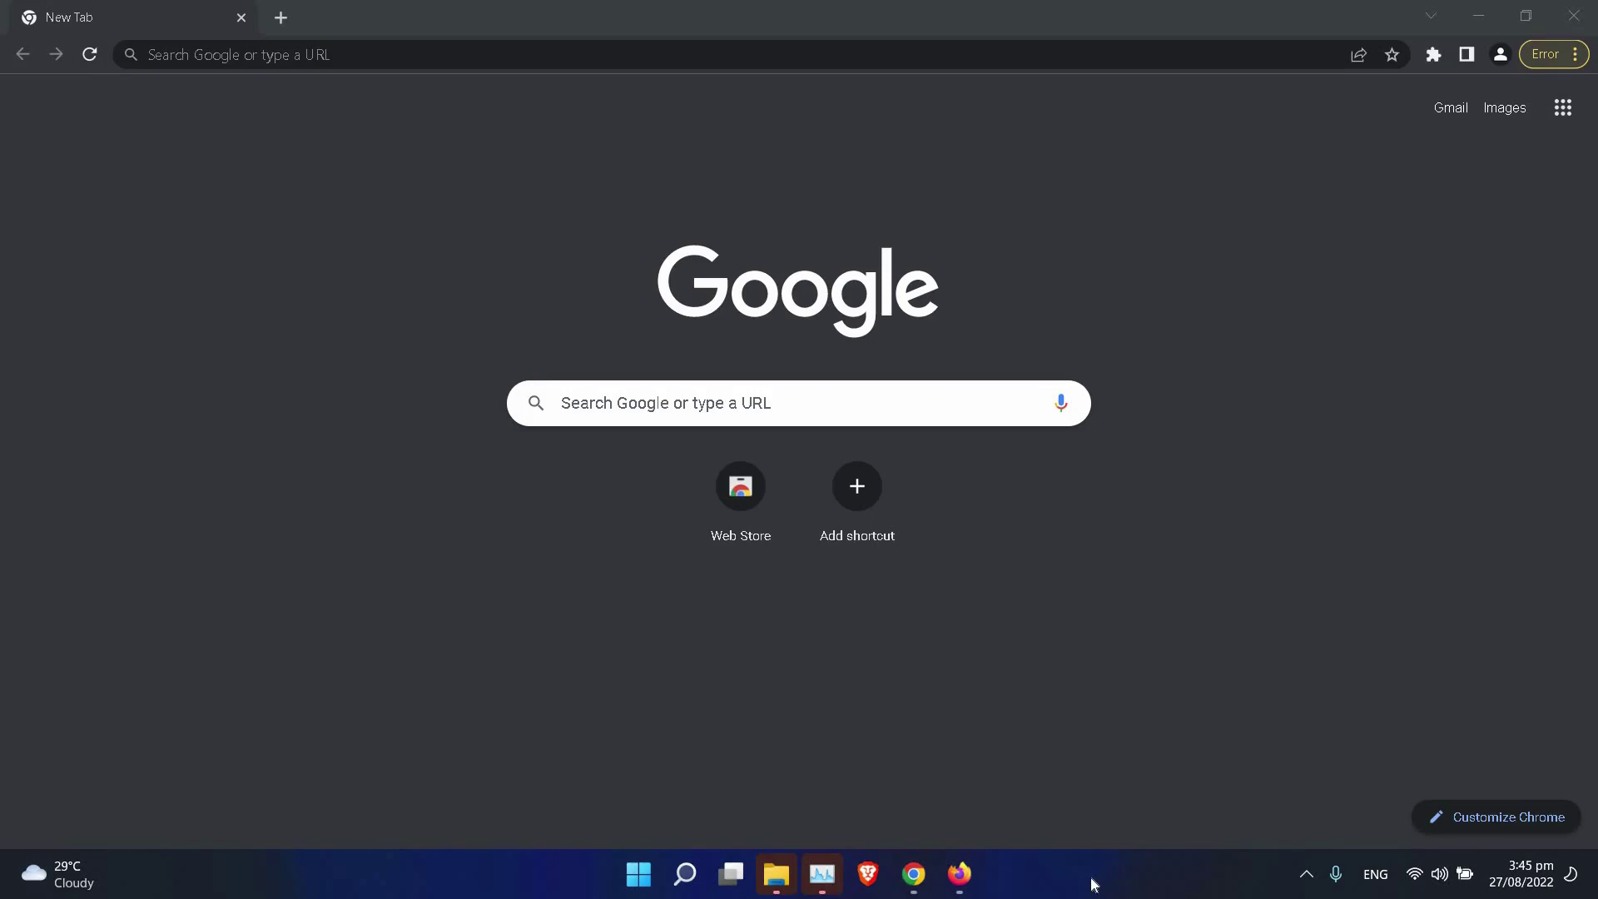
left_click(833, 888)
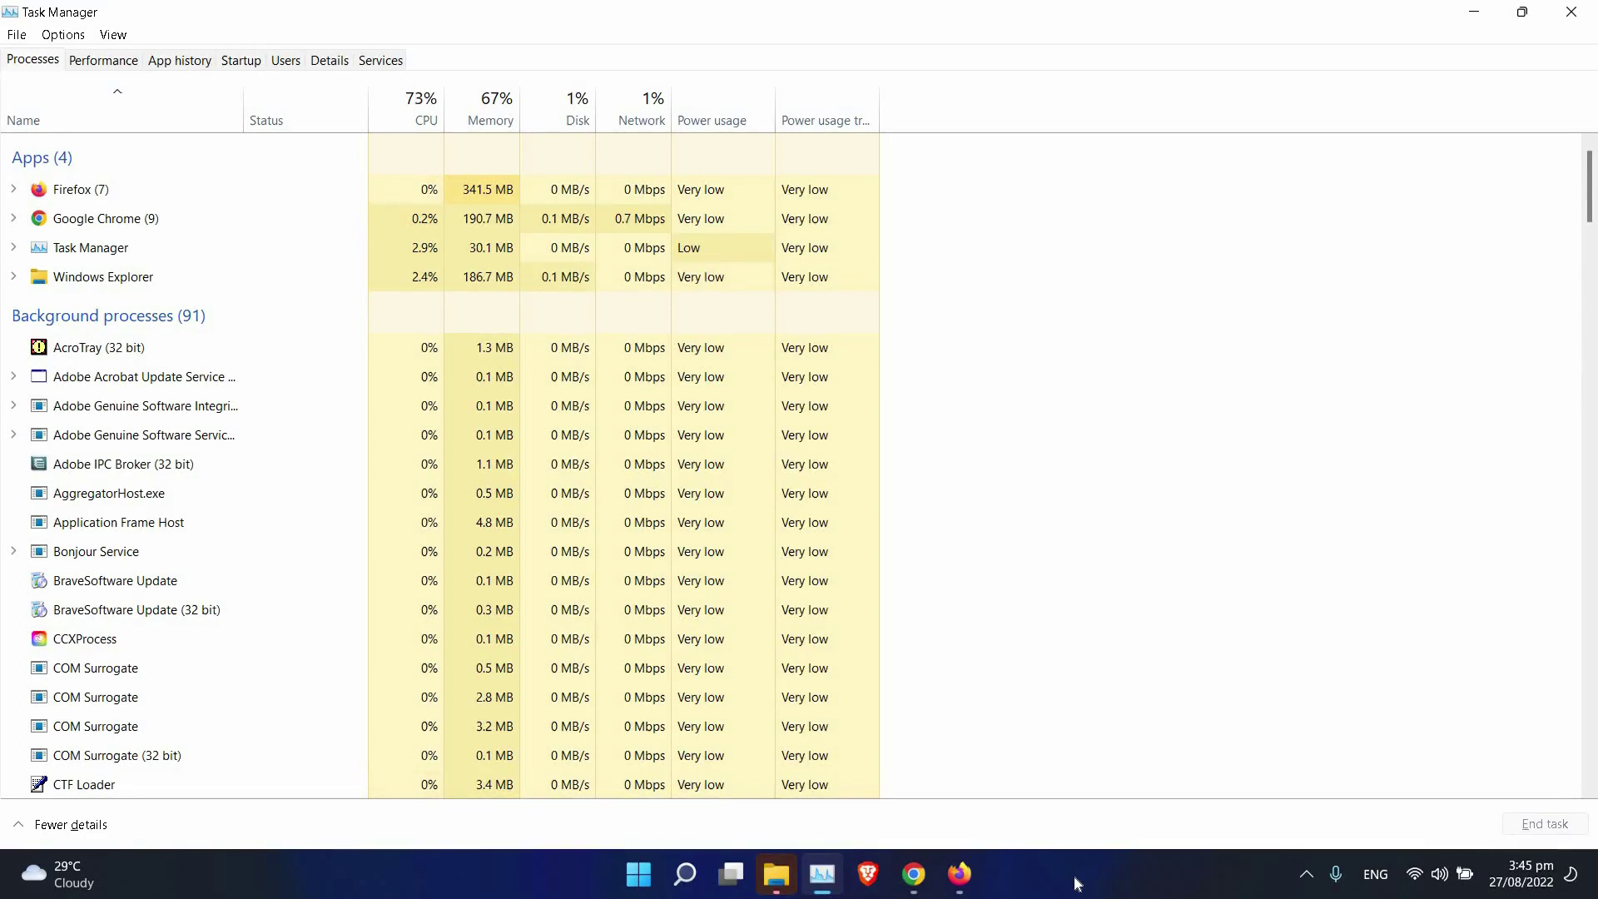
left_click(777, 874)
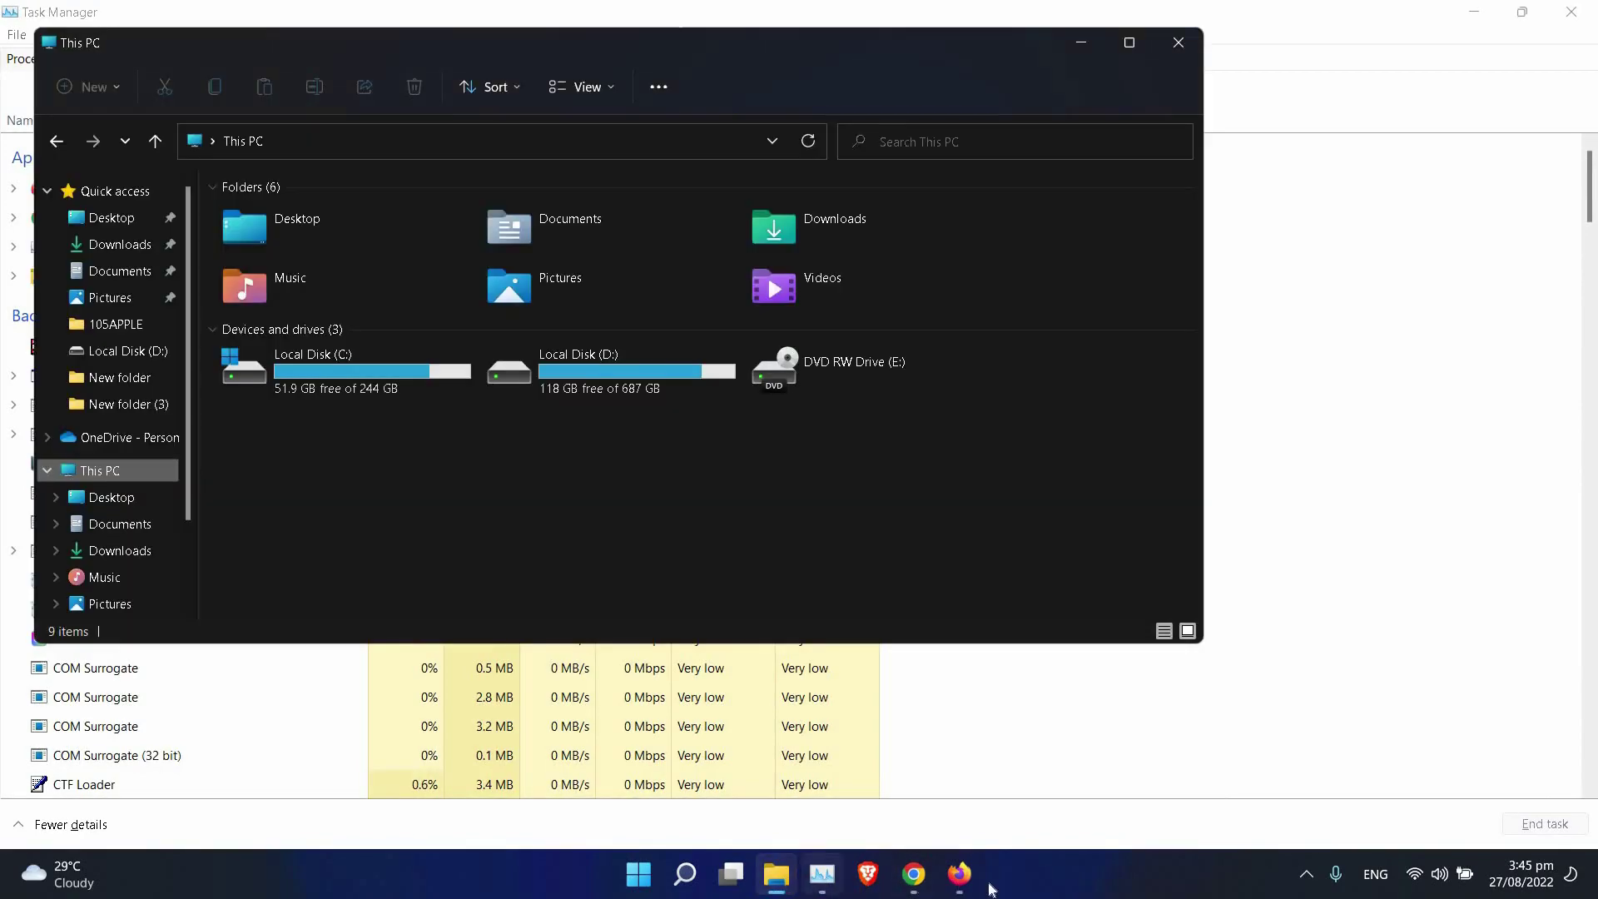
left_click(921, 881)
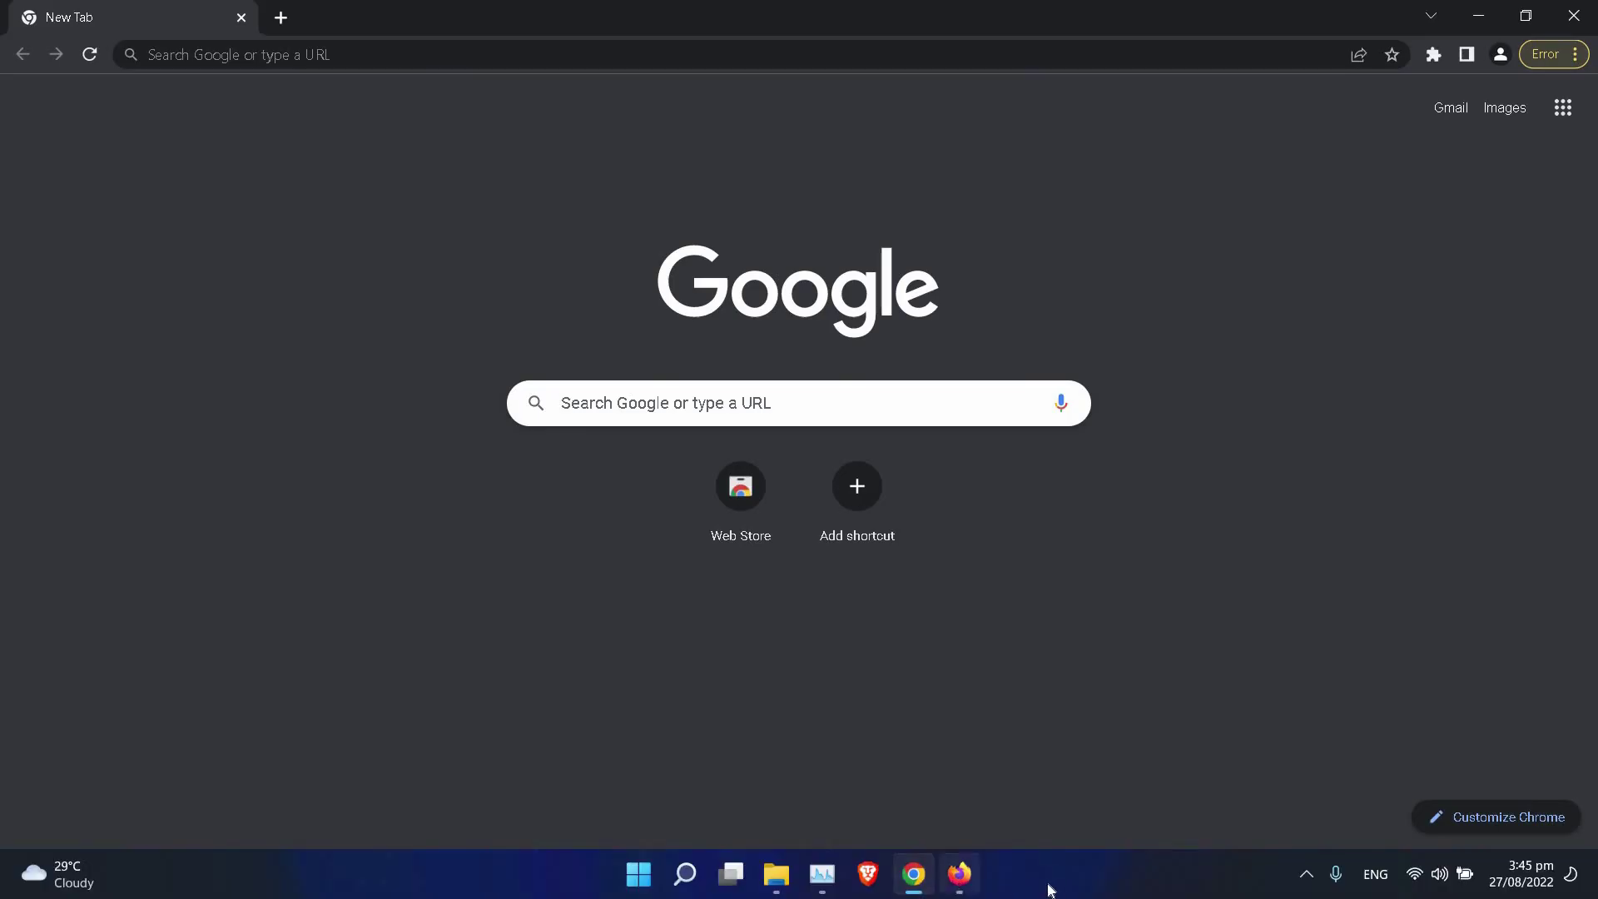
left_click(961, 876)
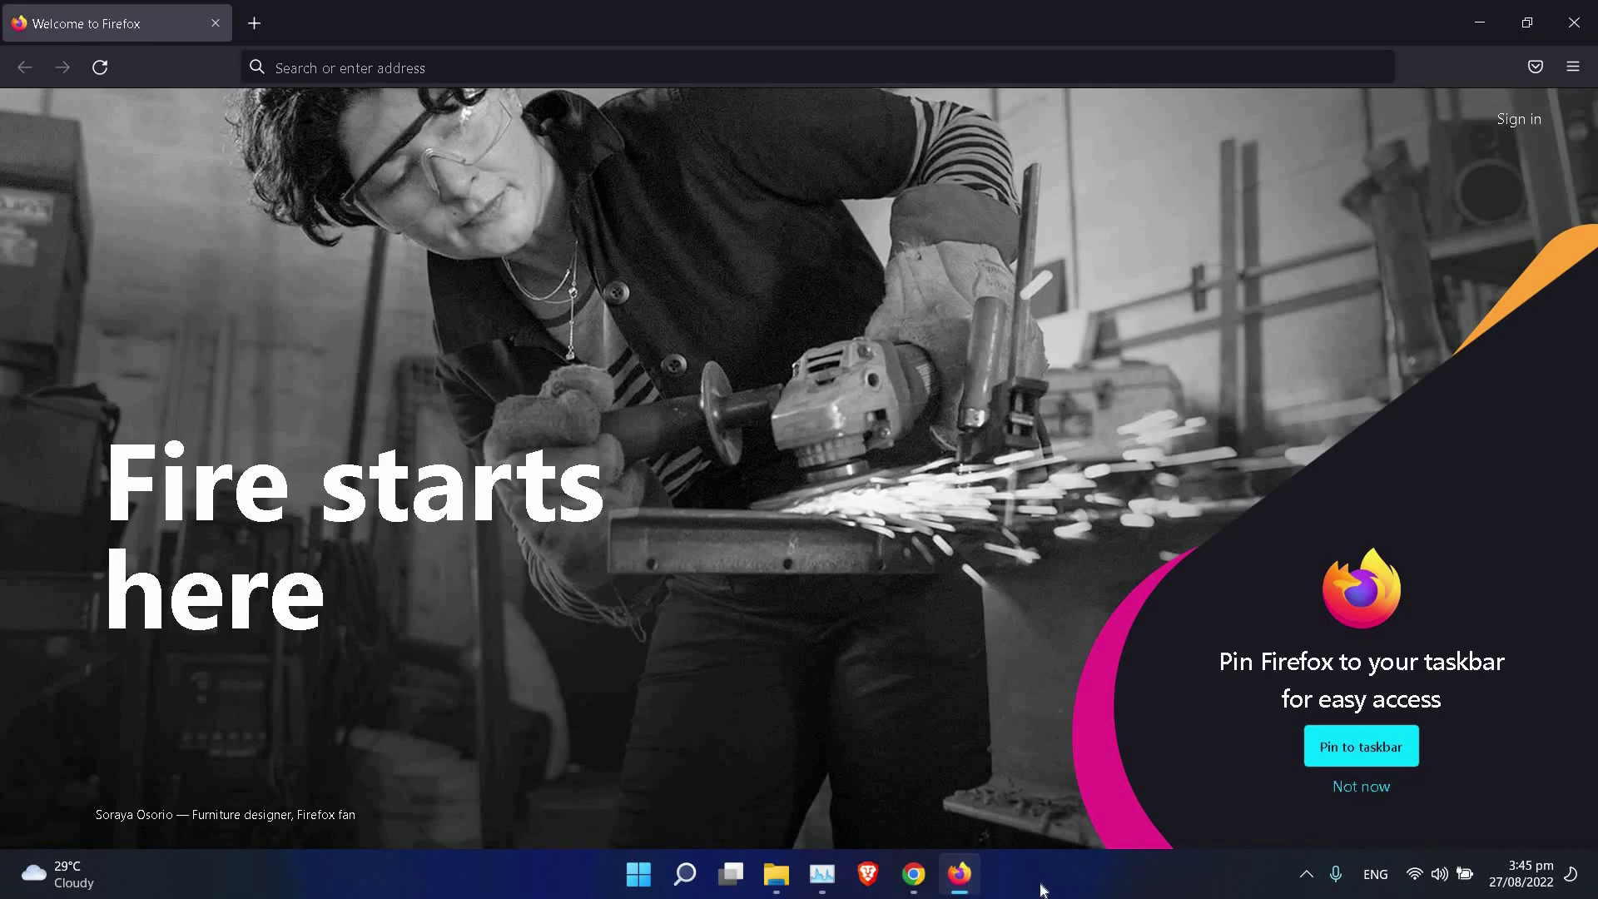
left_click(1043, 889)
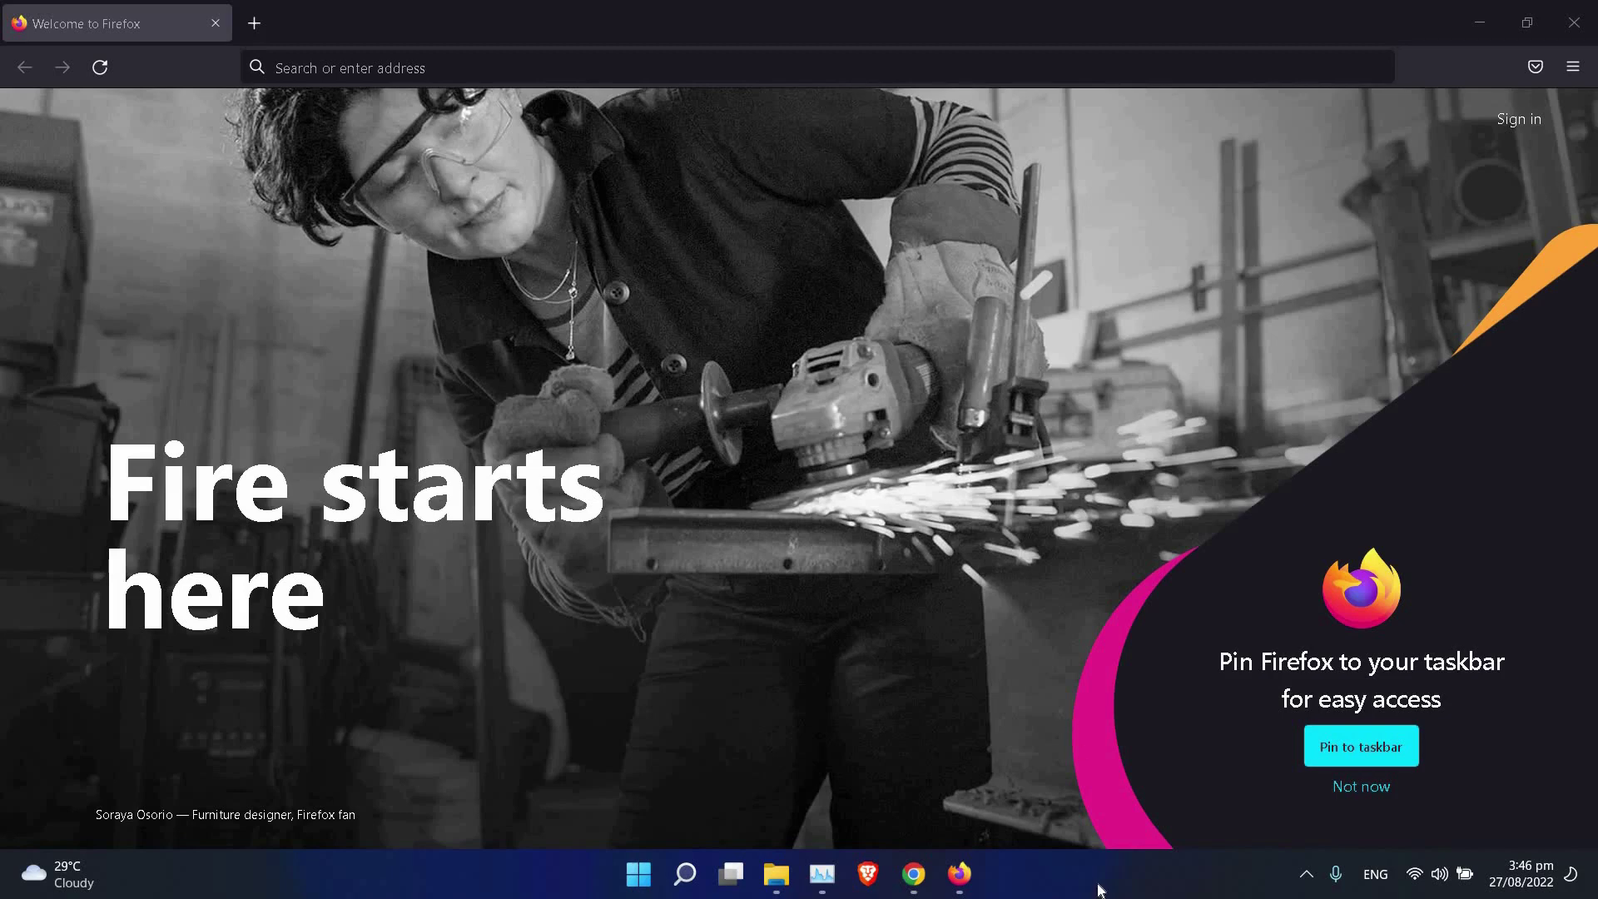
- Switch through Firefox, Chrome, Task Manager and This PC, ending back on Chrome
left_click(959, 876)
left_click(916, 883)
left_click(823, 874)
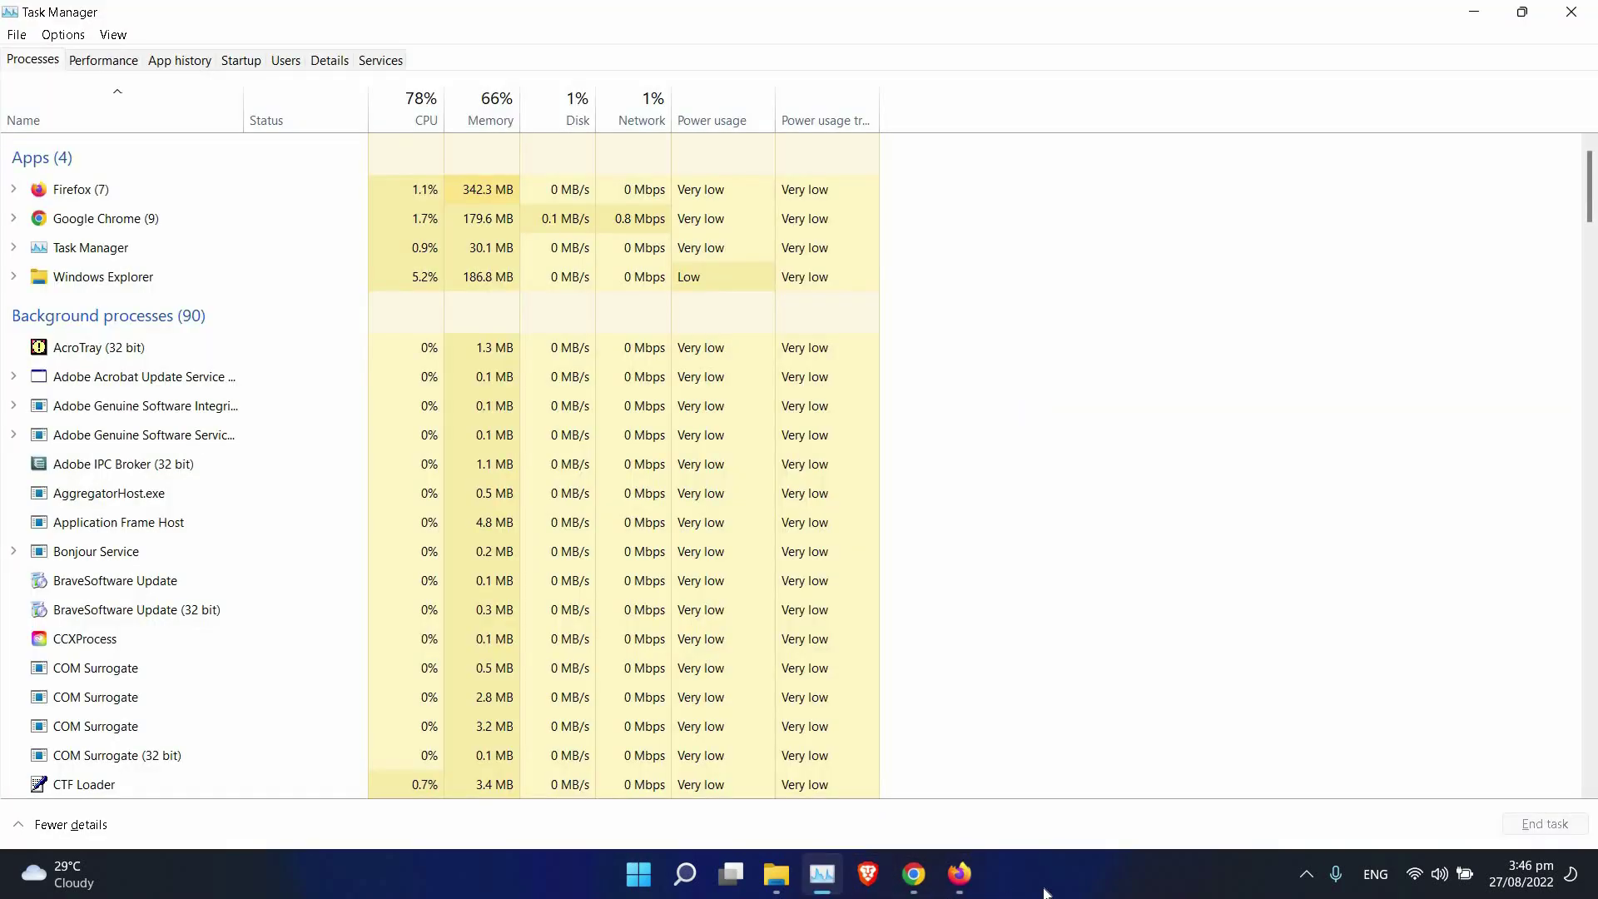
left_click(776, 874)
left_click(914, 874)
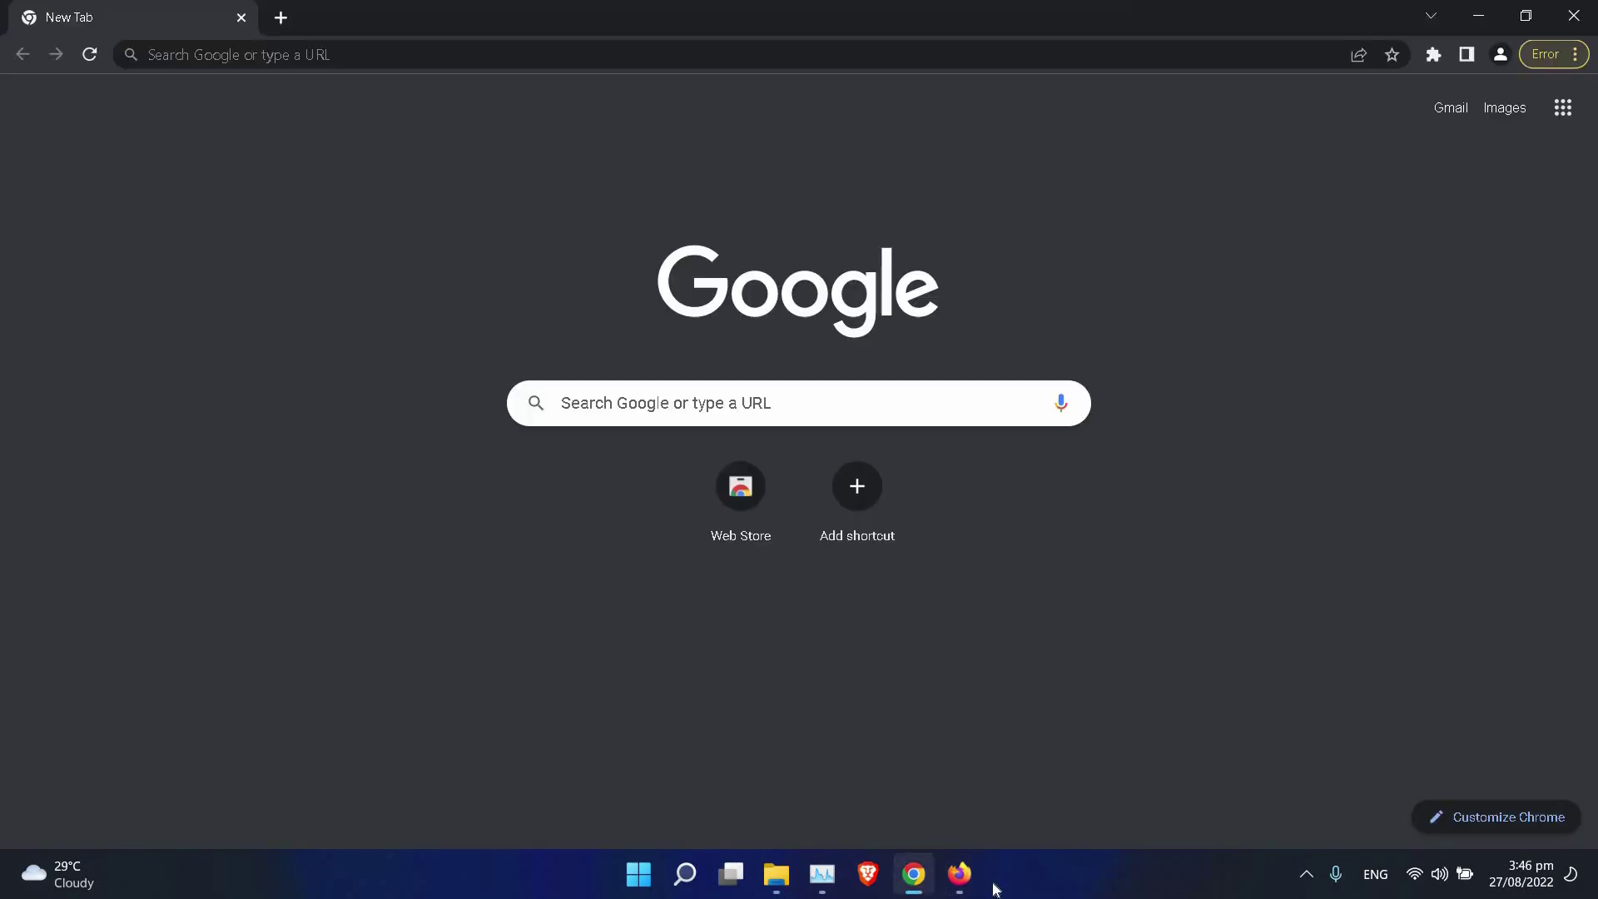
- Minimize Chrome, This PC, Task Manager and Firefox, then refresh the bare desktop
left_click(1479, 16)
left_click(1081, 42)
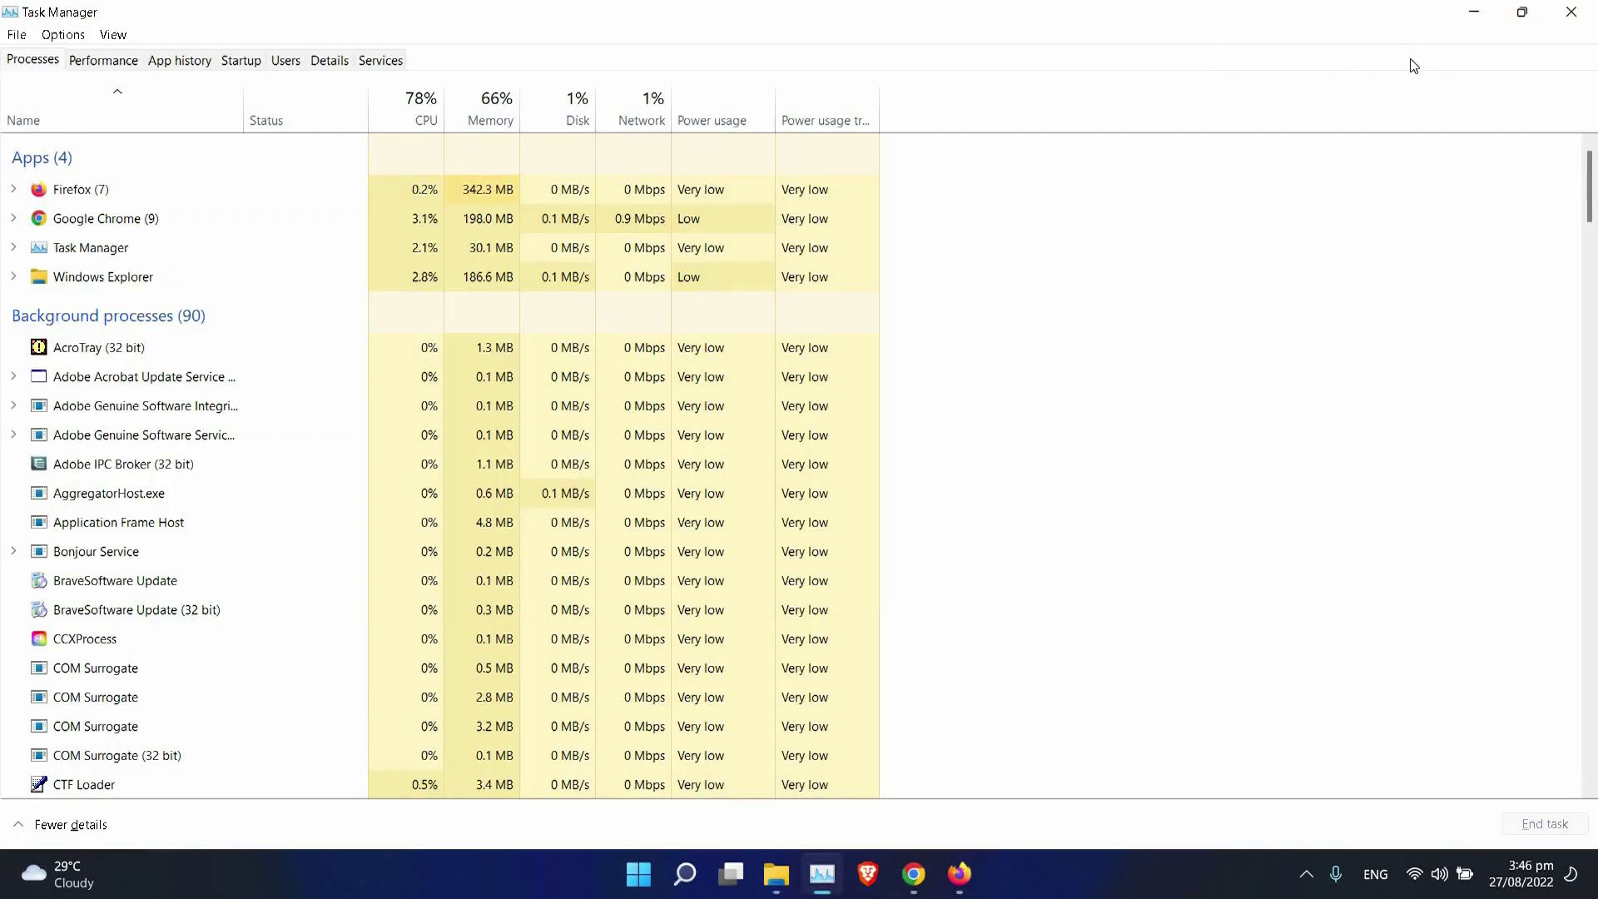
left_click(1474, 11)
left_click(1486, 28)
right_click(1219, 220)
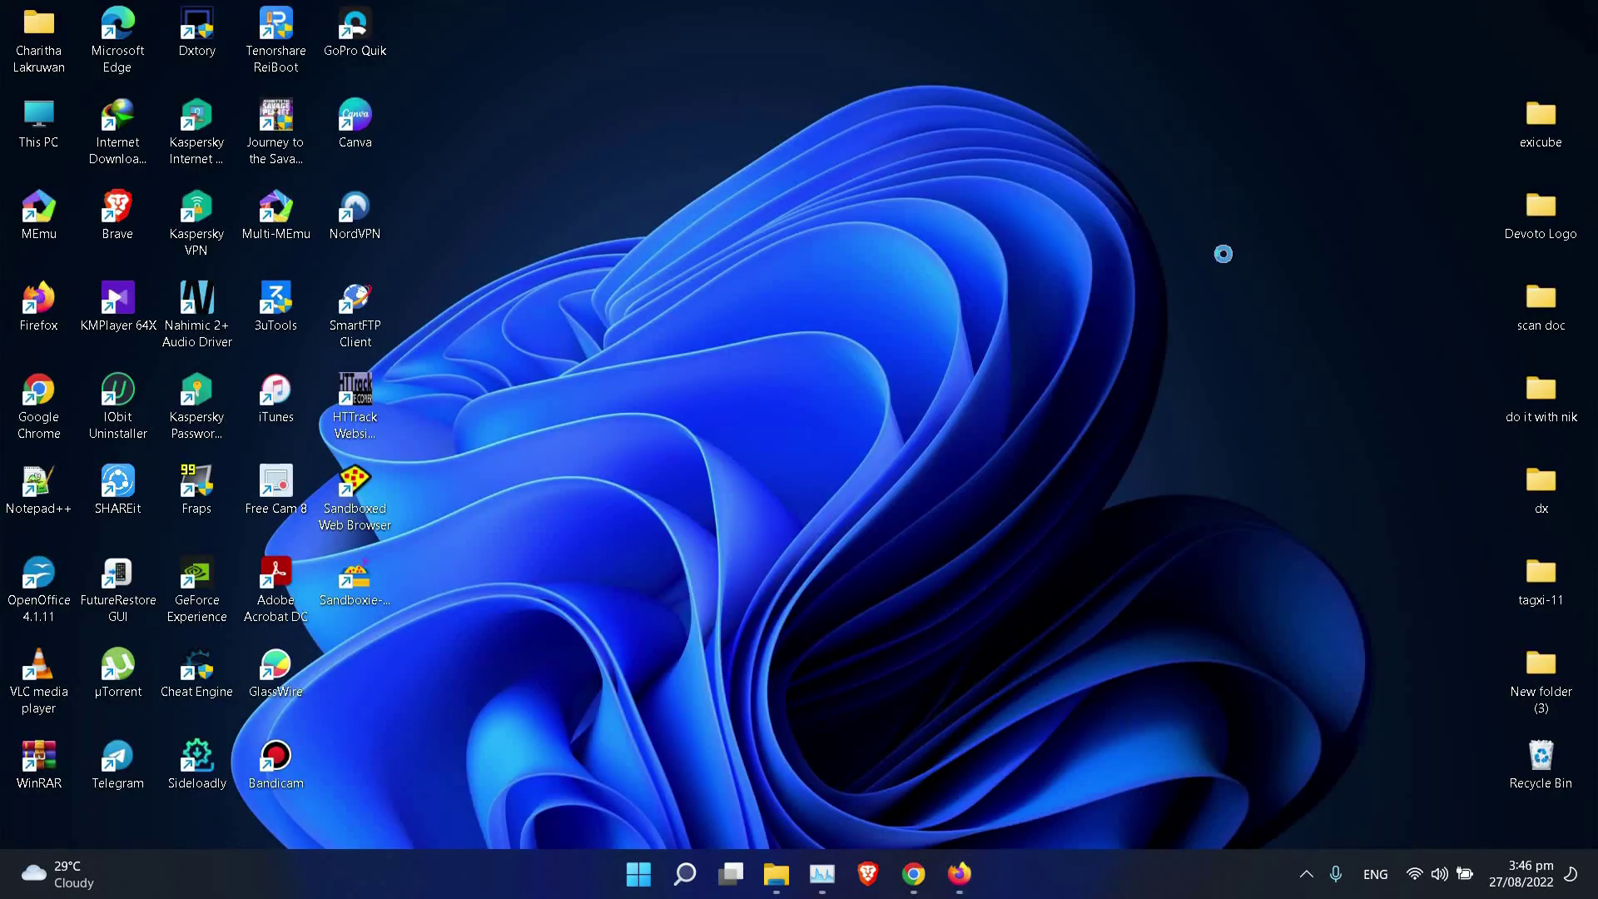
left_click(1241, 313)
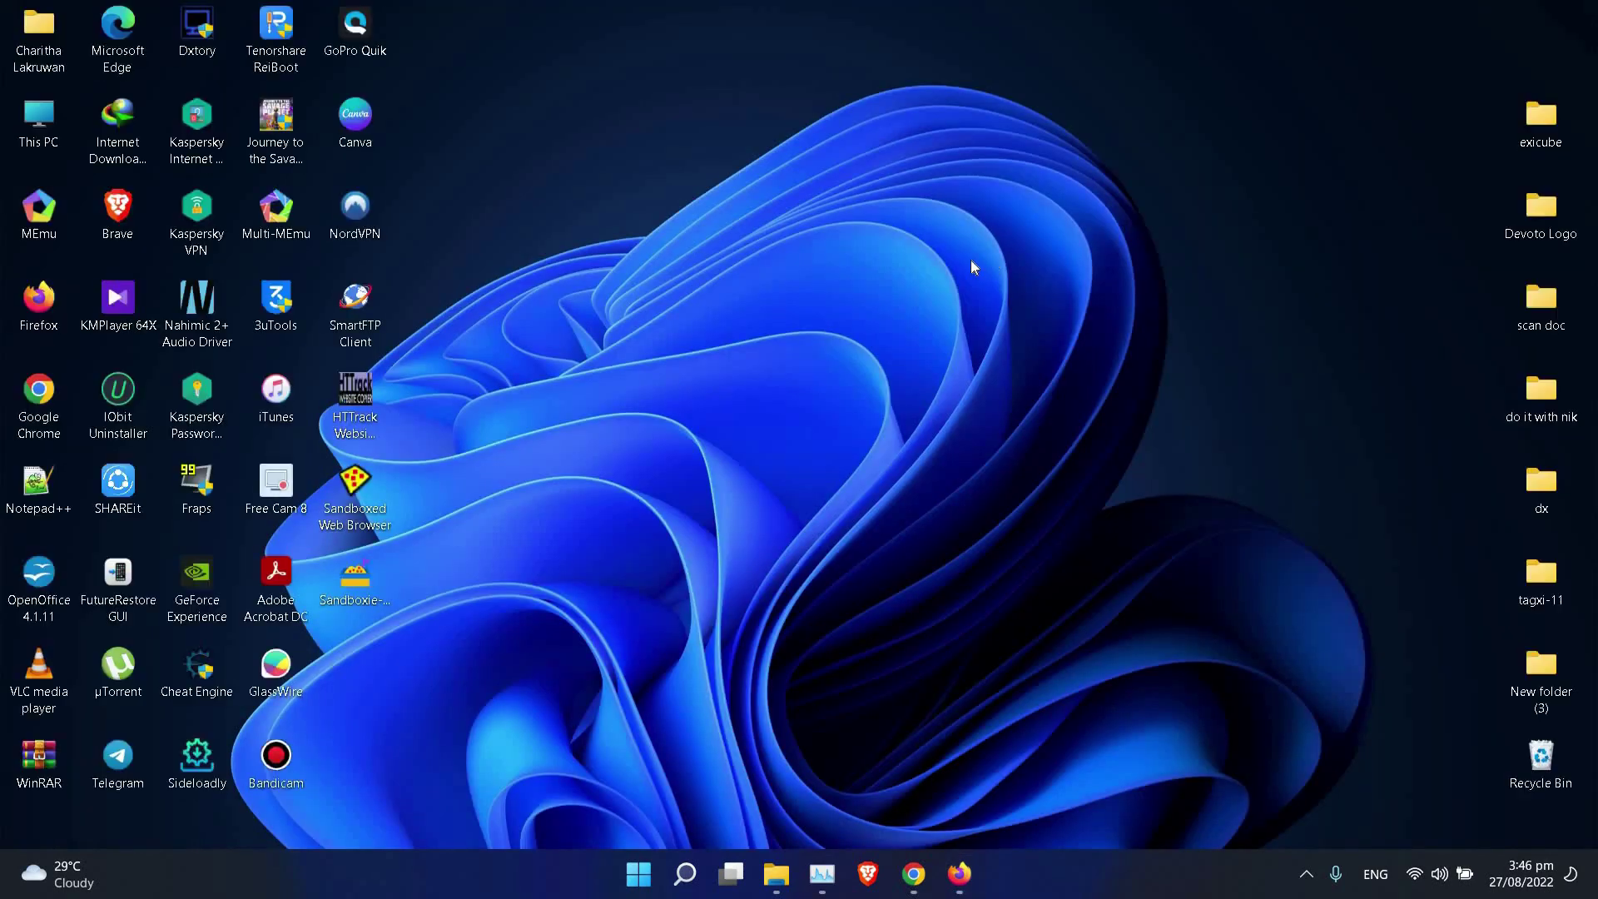